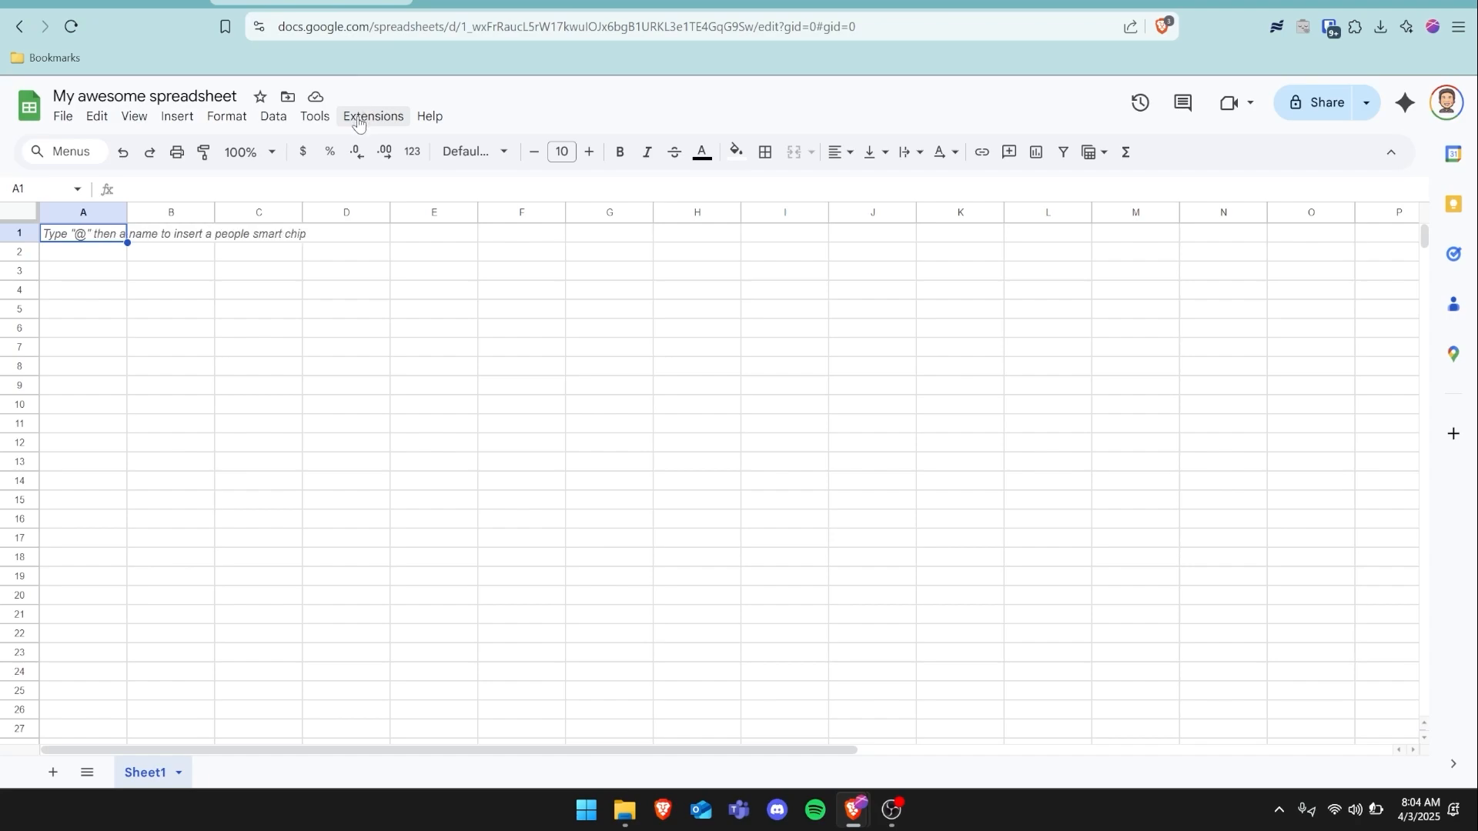
# Open the Connect Spreadsheets add-on for Salesforce, Sage and QuickBooks in the spreadsheet
pyautogui.click(358, 122)
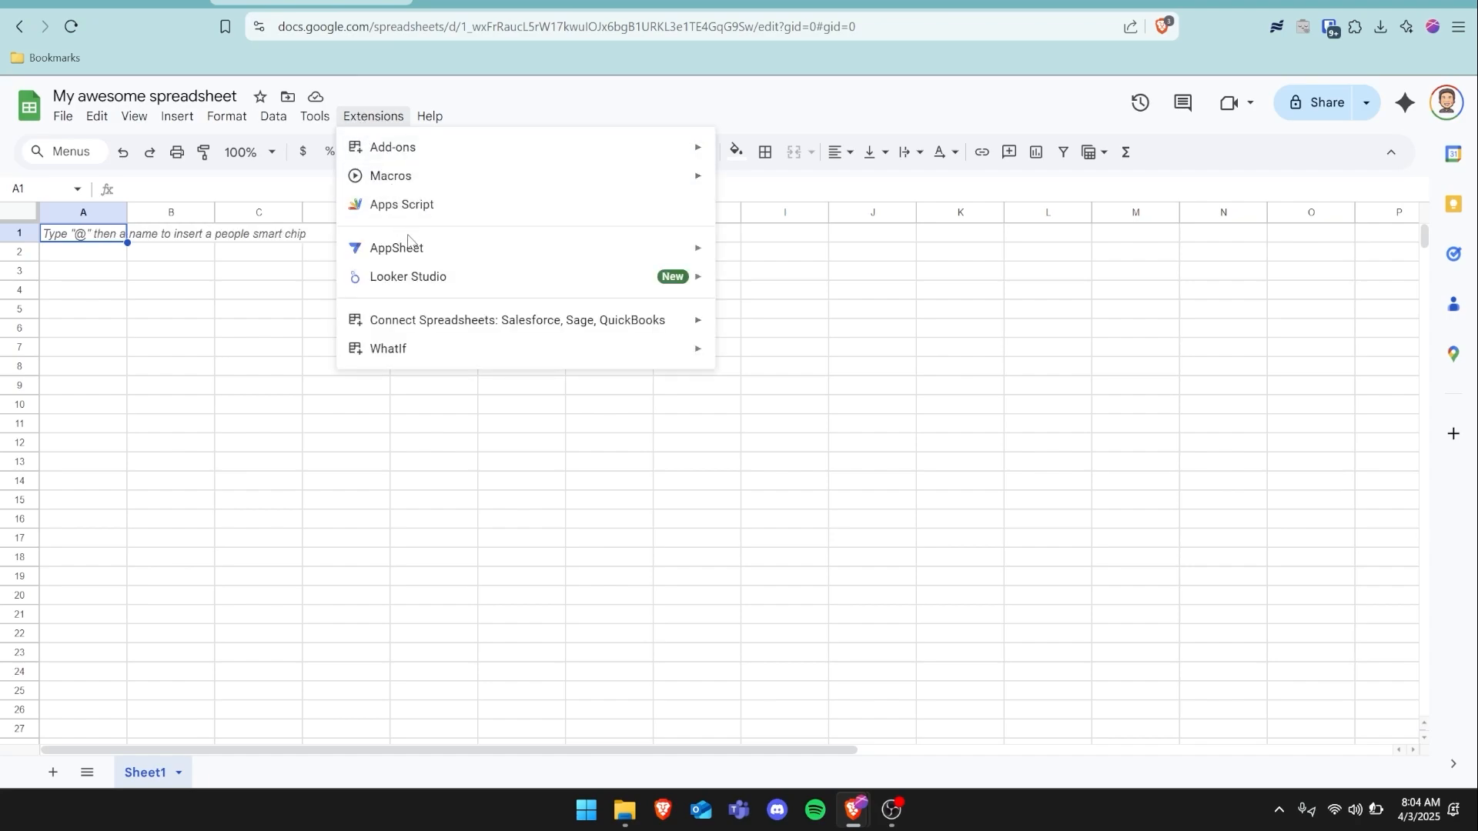
pyautogui.moveTo(415, 326)
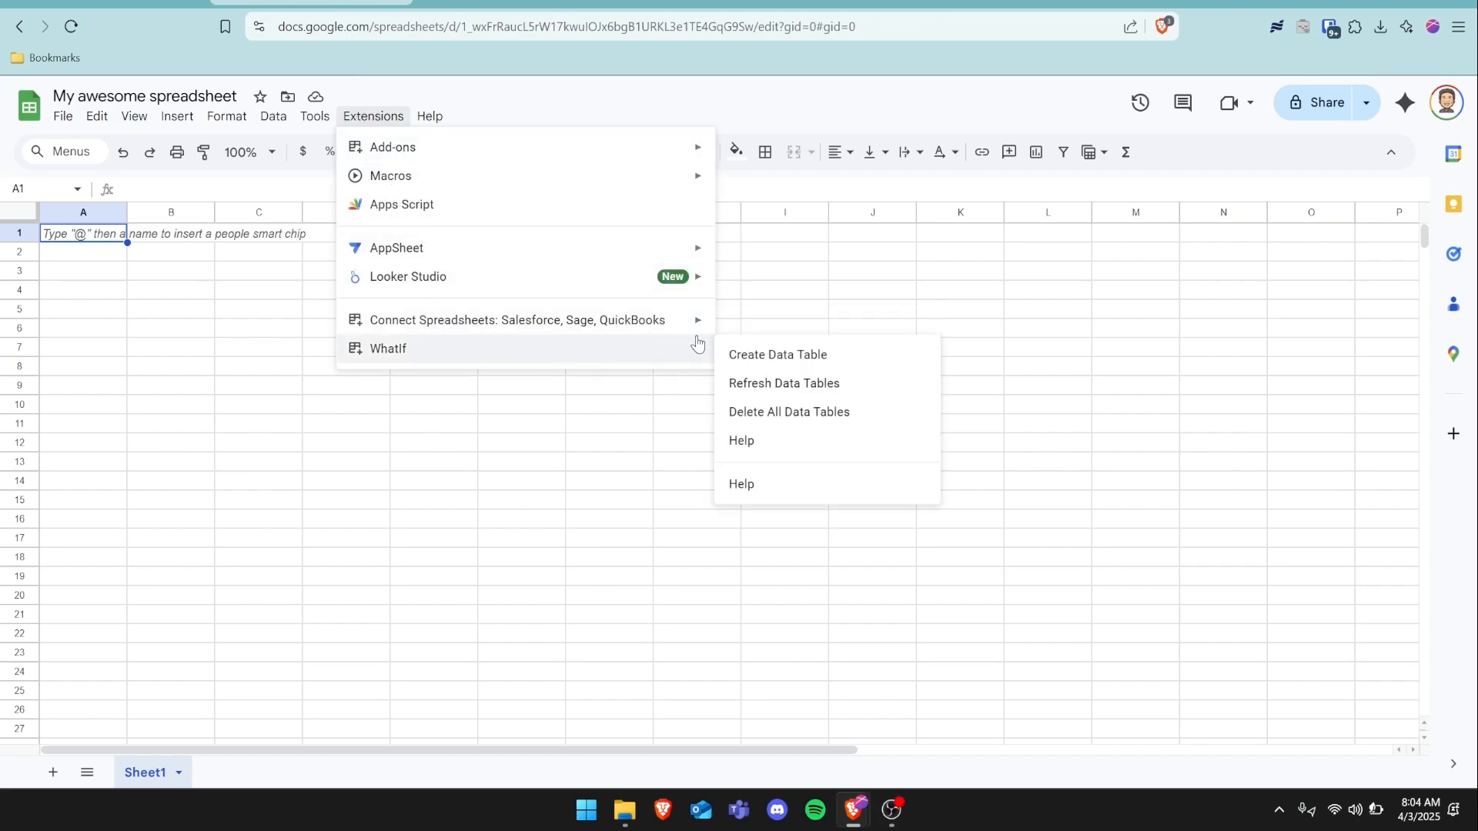
pyautogui.click(743, 330)
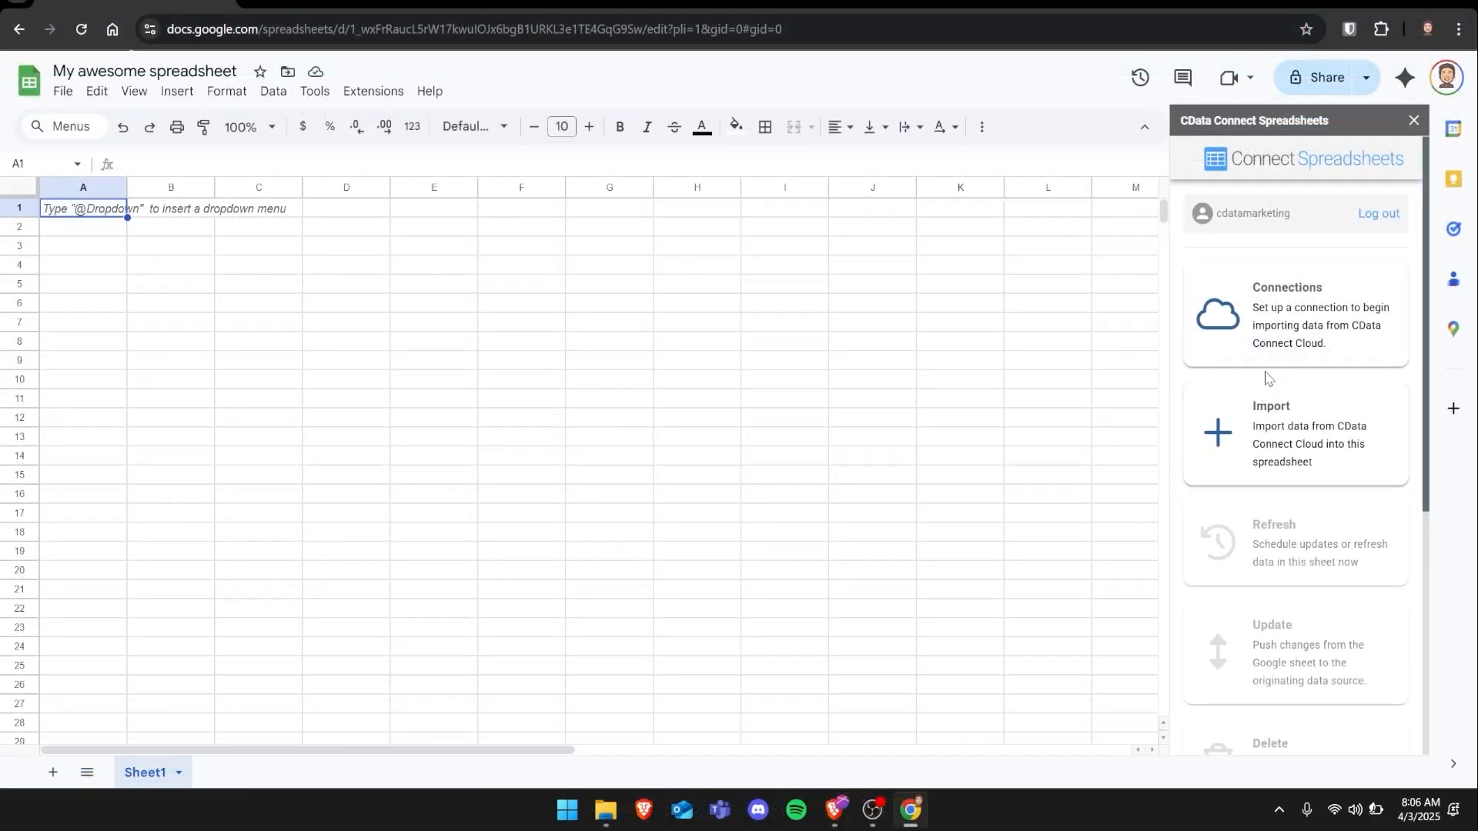
# Start adding a connection from the add-on, search the data sources for "sage" and choose Sage Intacct
pyautogui.click(1245, 339)
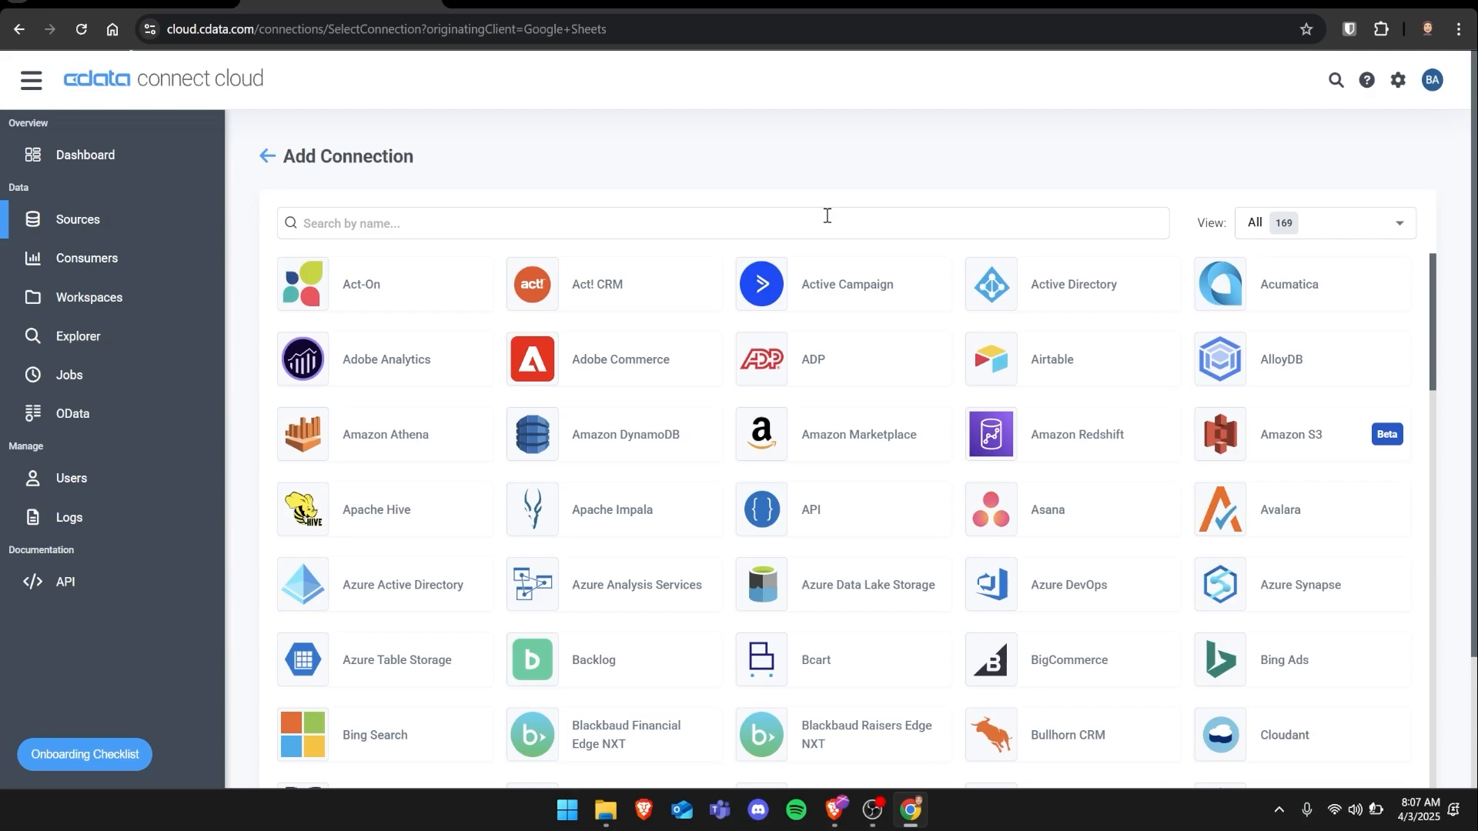
pyautogui.write('sage')
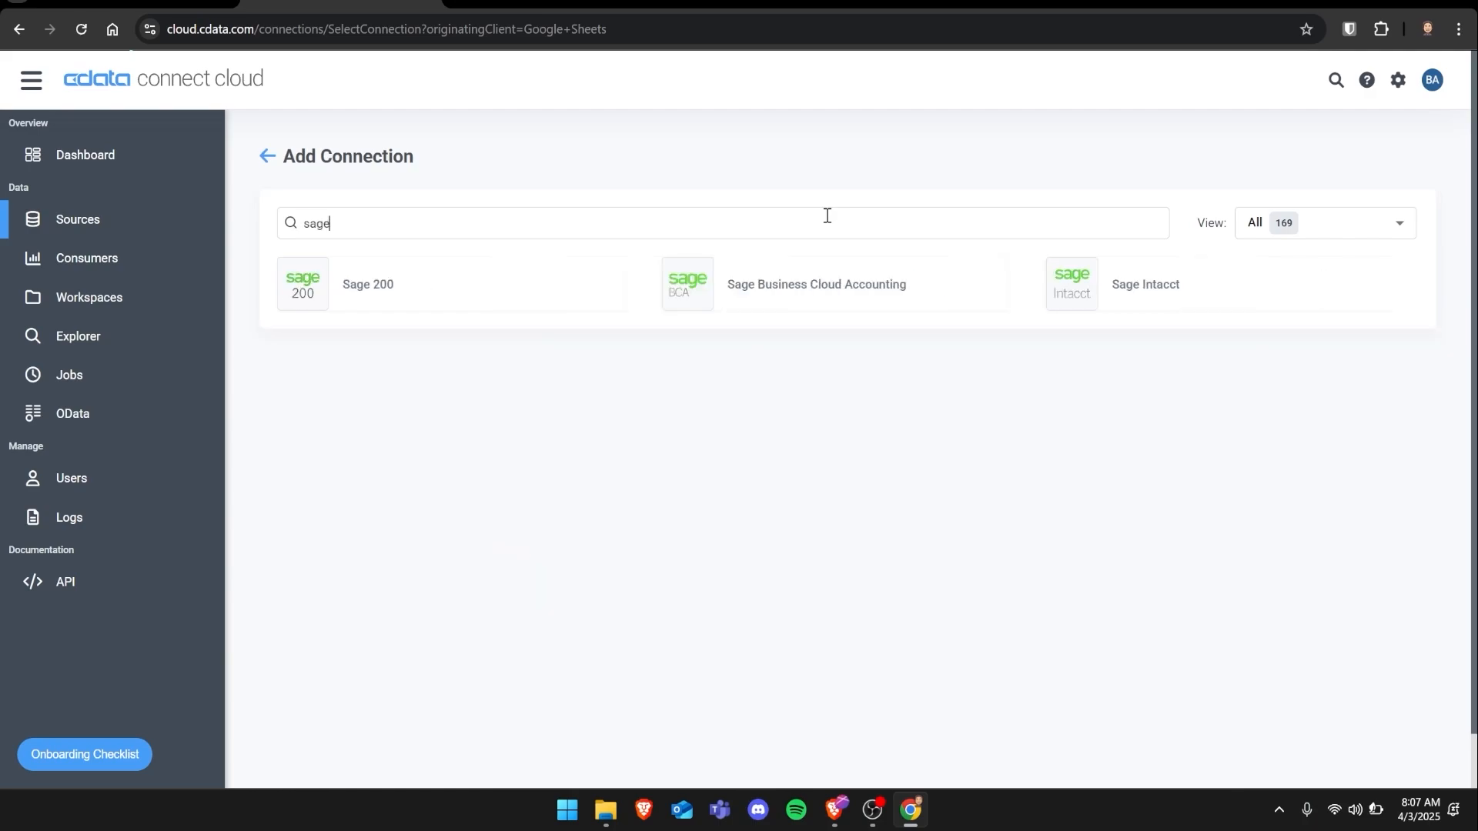
pyautogui.click(1125, 296)
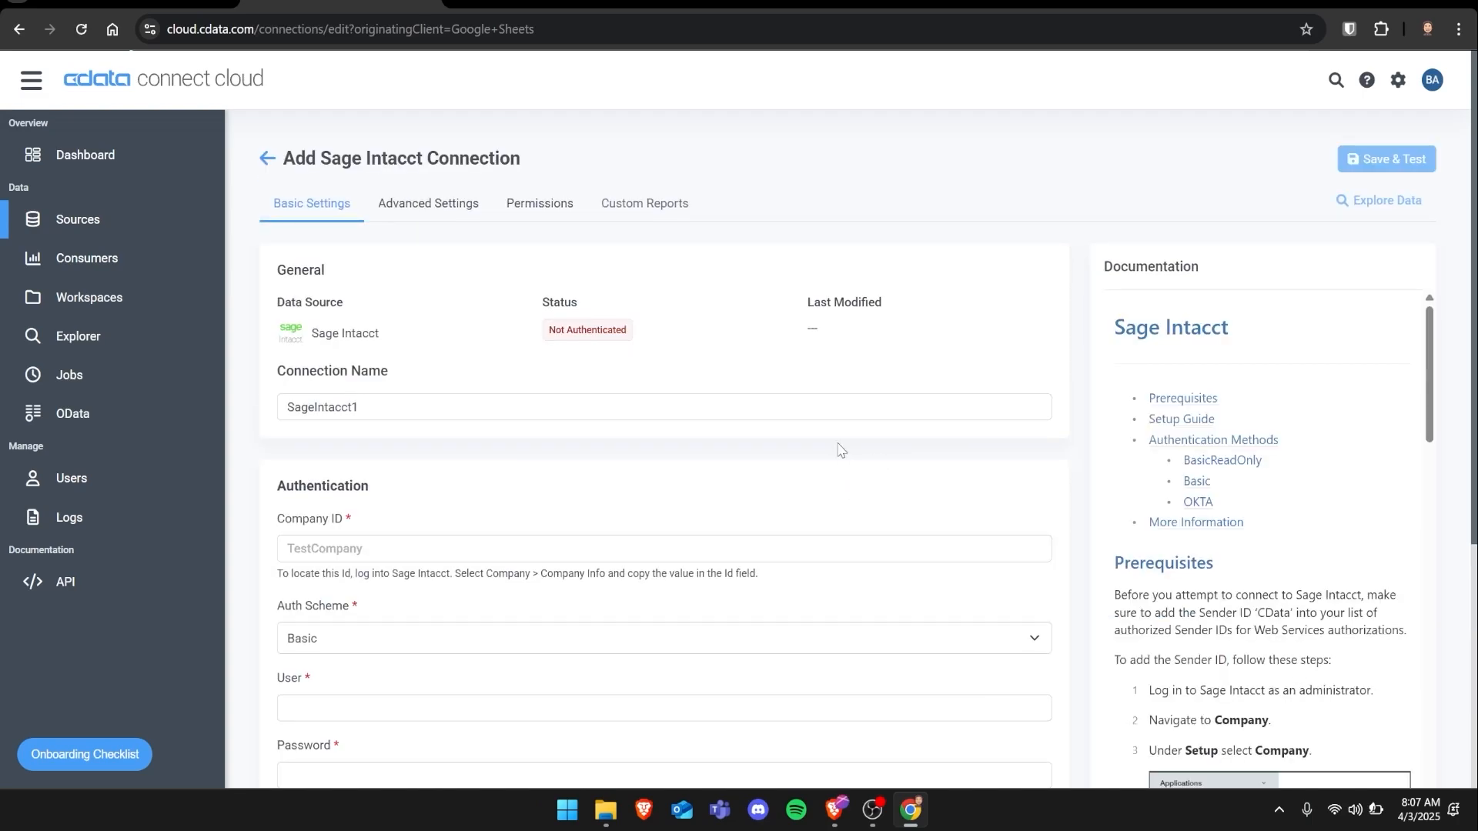
# Review the Sage Intacct authentication fields, data credential options and the prerequisites in the documentation
pyautogui.scroll(-1, 839, 450)
pyautogui.scroll(-2, 838, 450)
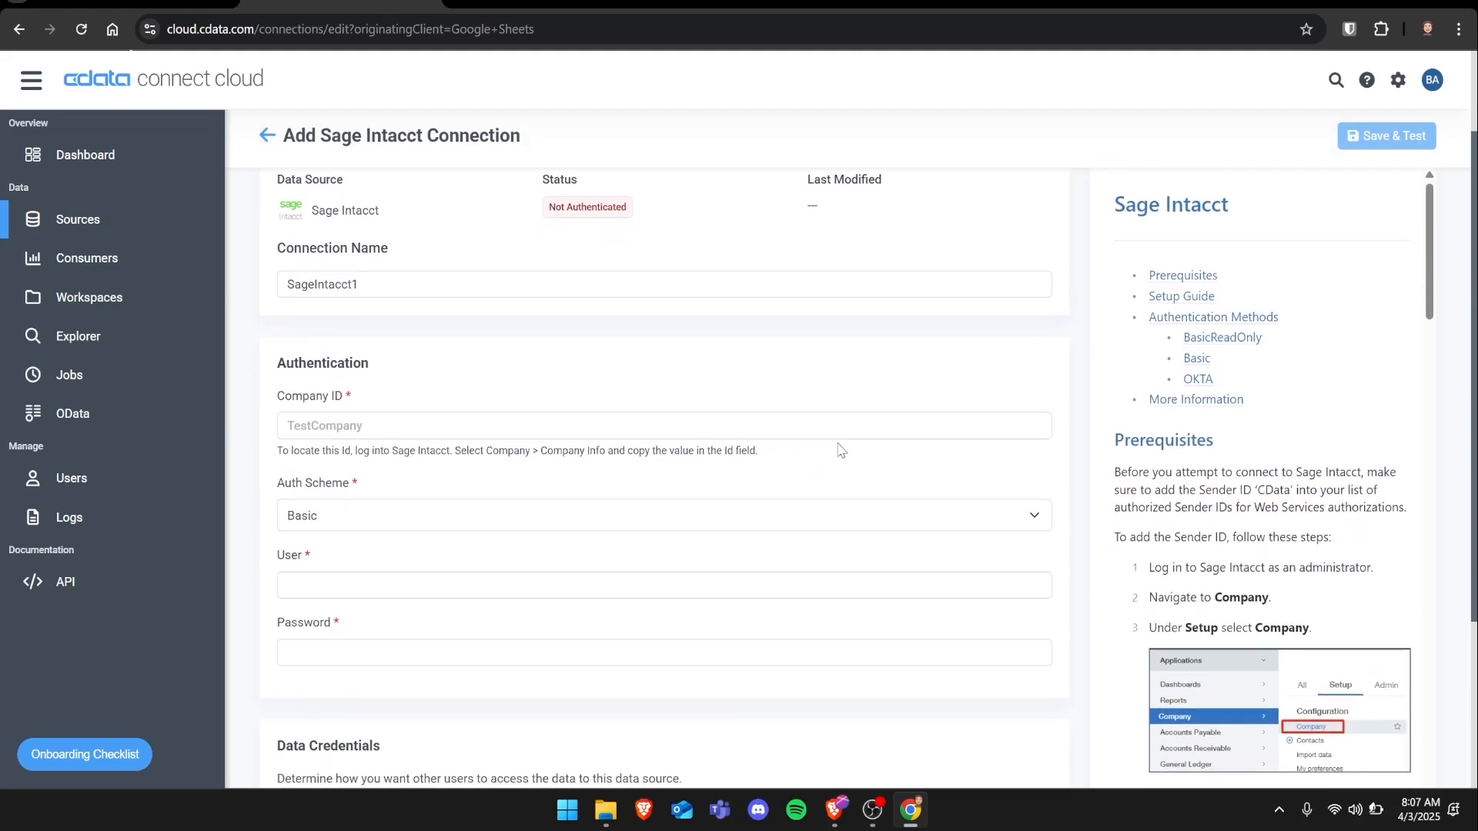
pyautogui.scroll(-2, 839, 449)
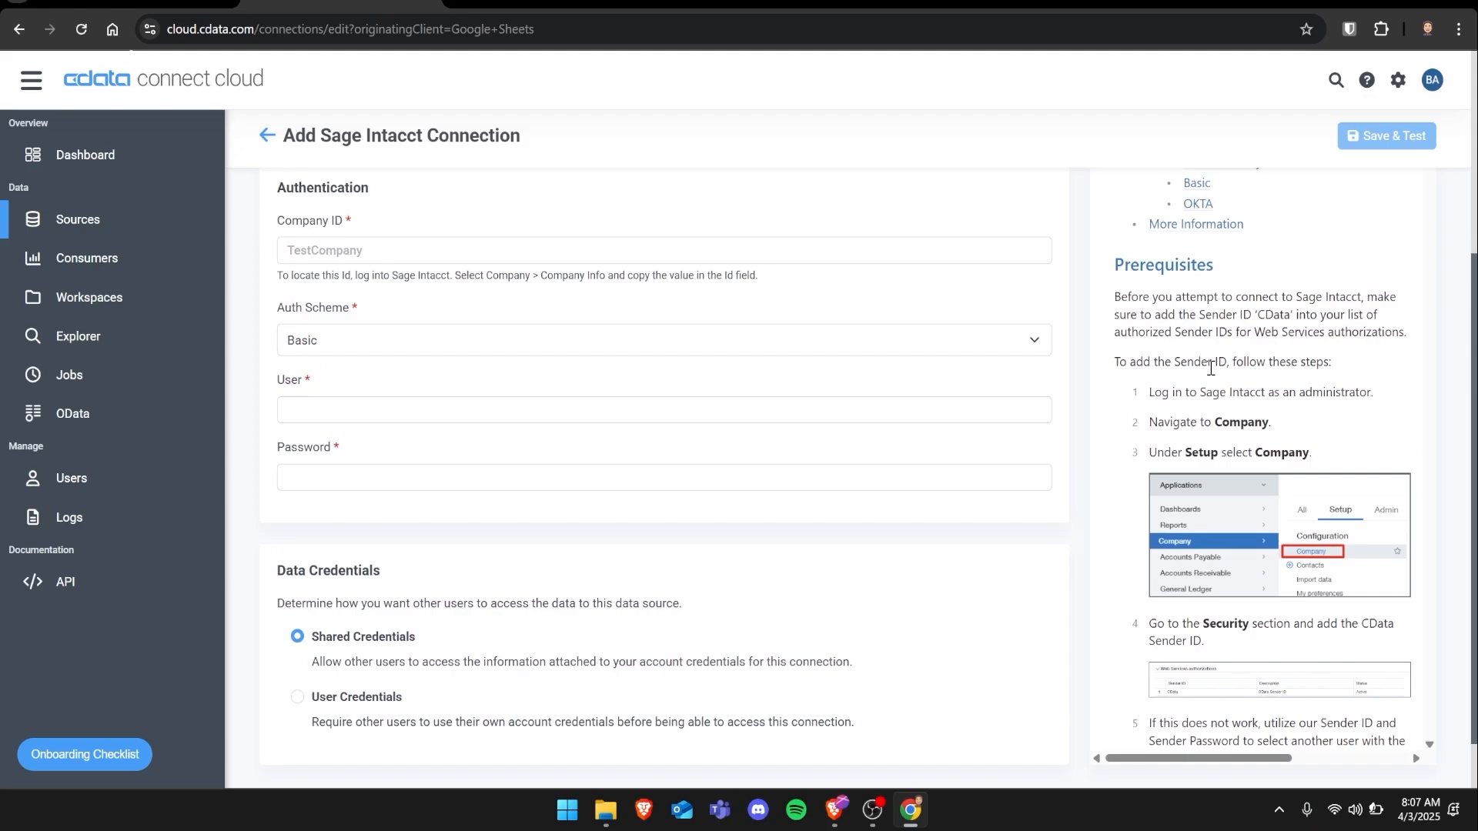
pyautogui.scroll(-2, 1210, 368)
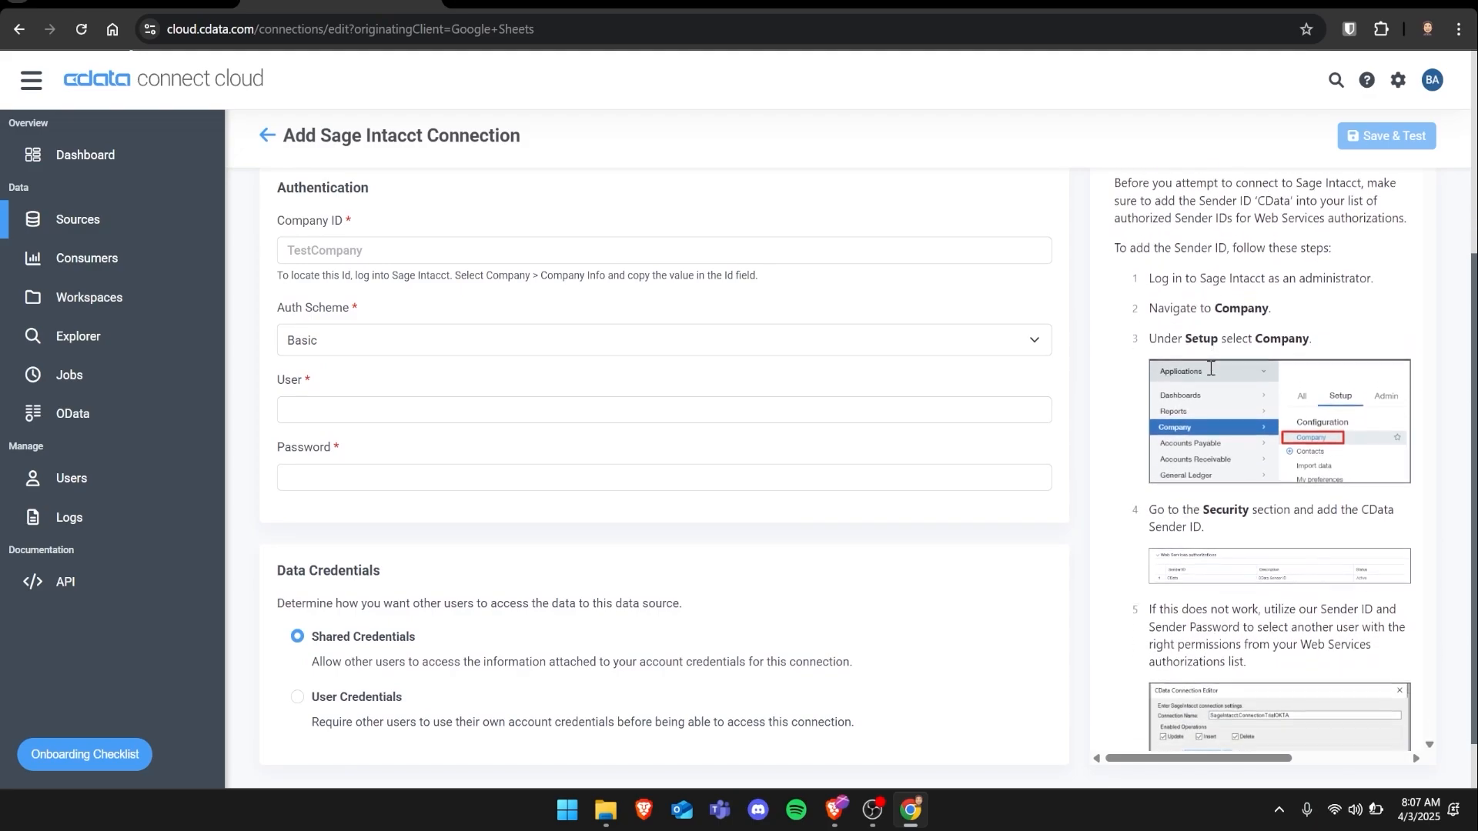
pyautogui.scroll(-1, 1210, 369)
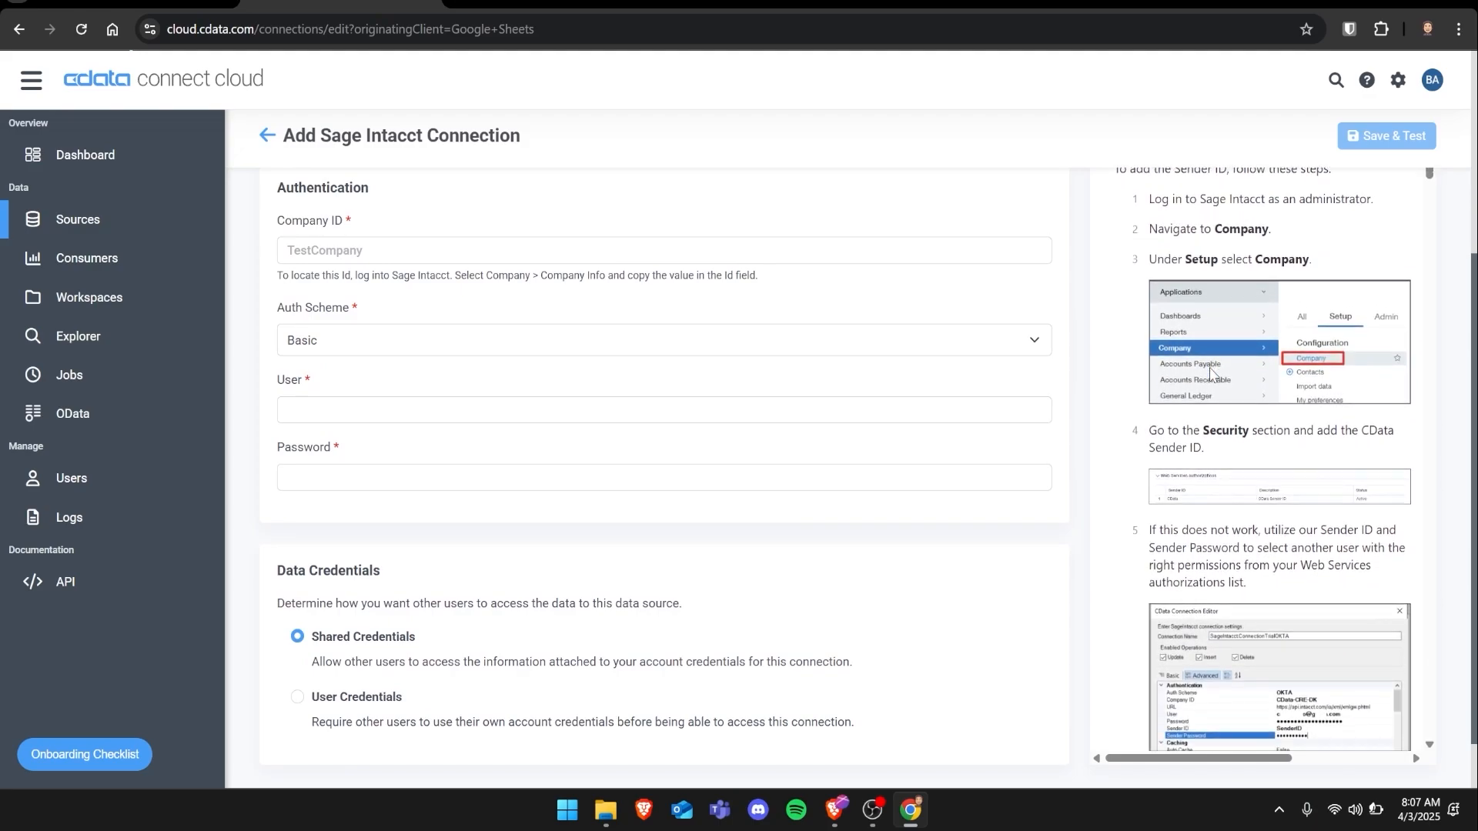
pyautogui.scroll(-2, 1209, 370)
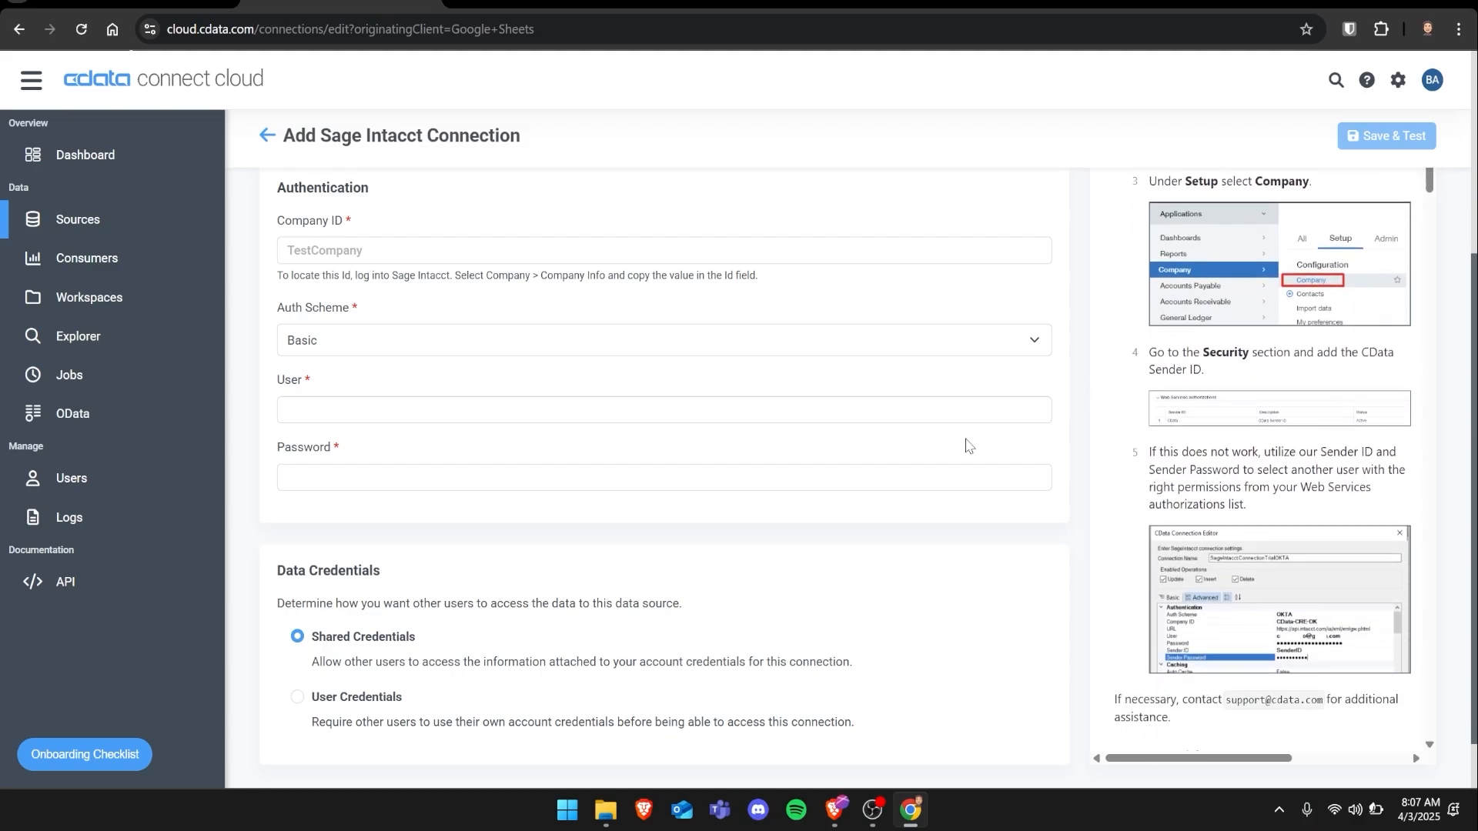
pyautogui.scroll(4, 968, 445)
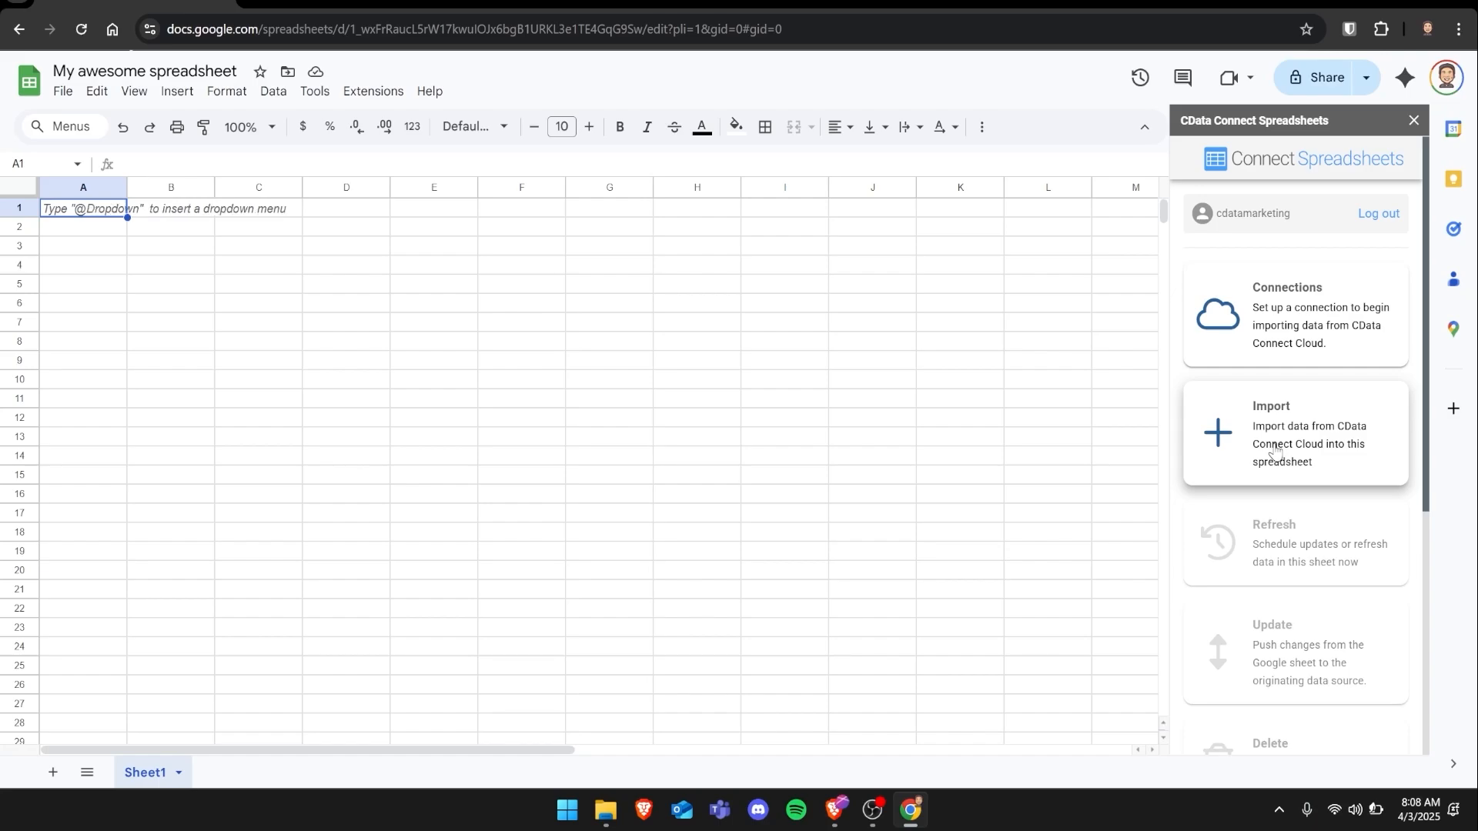
# Return to the spreadsheet and start a data import from Connections using the SageIntacct connection
pyautogui.click(1308, 451)
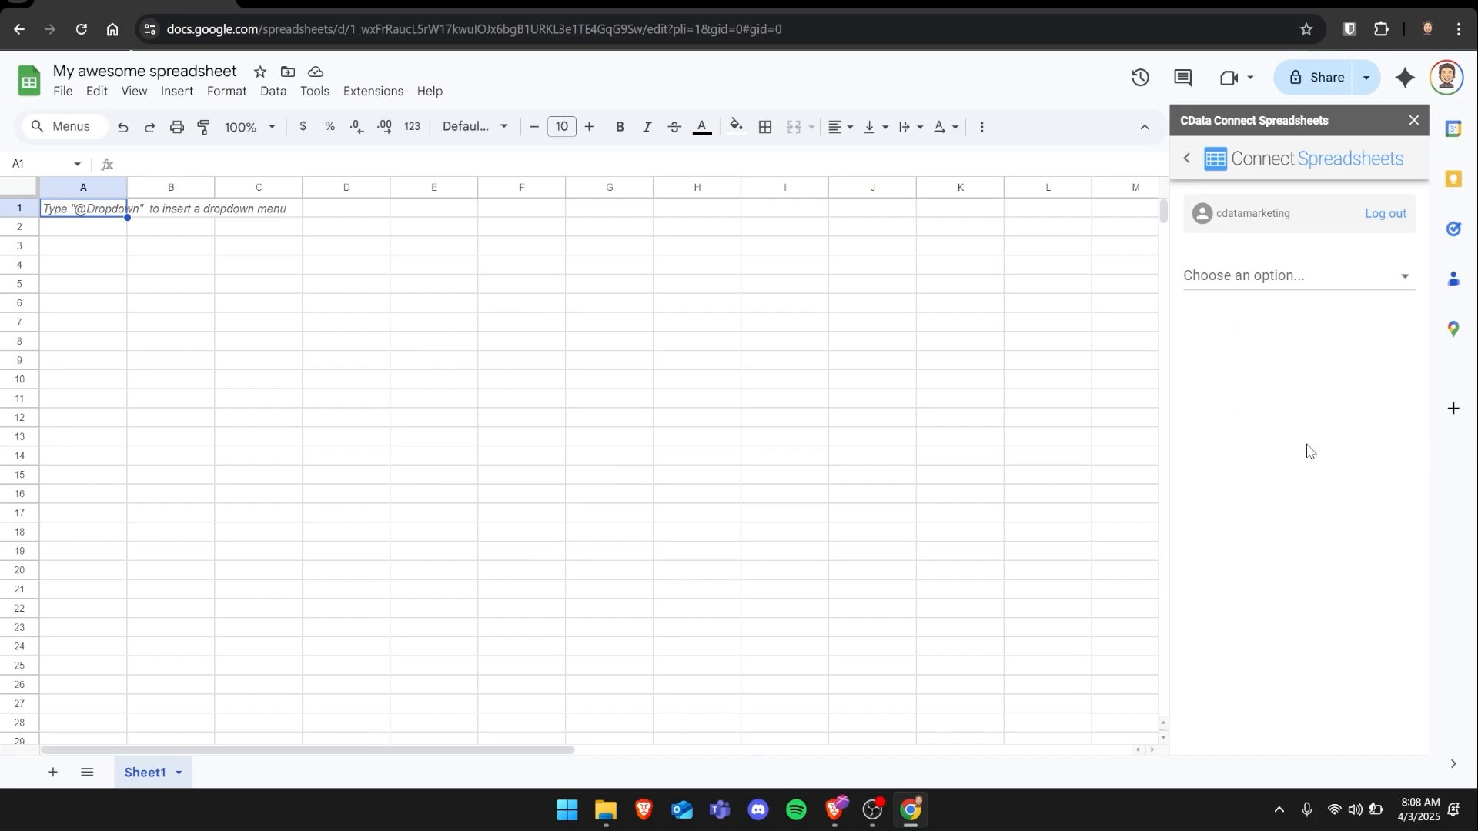
pyautogui.click(1326, 274)
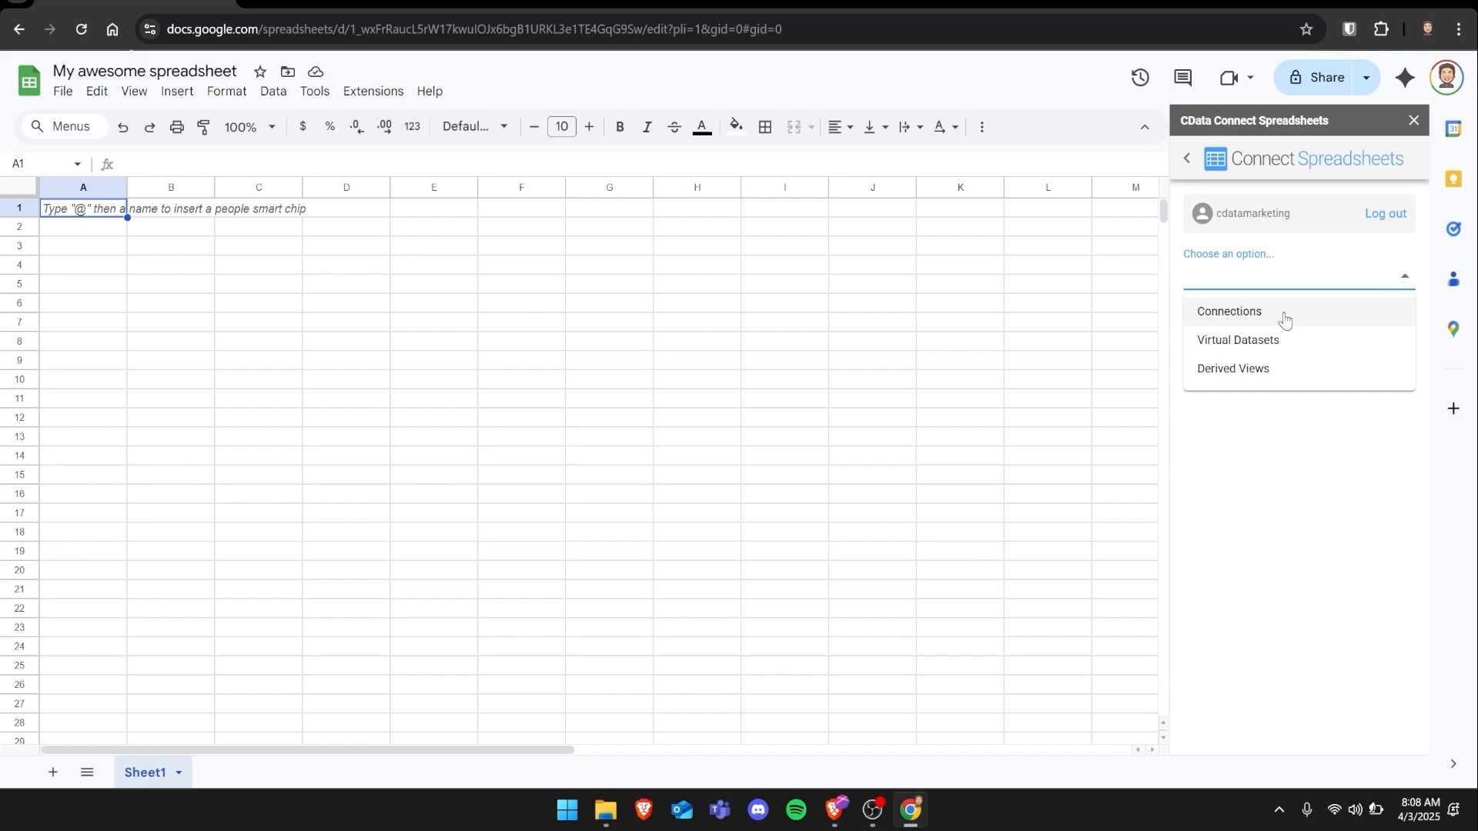
pyautogui.click(1283, 318)
pyautogui.click(1280, 342)
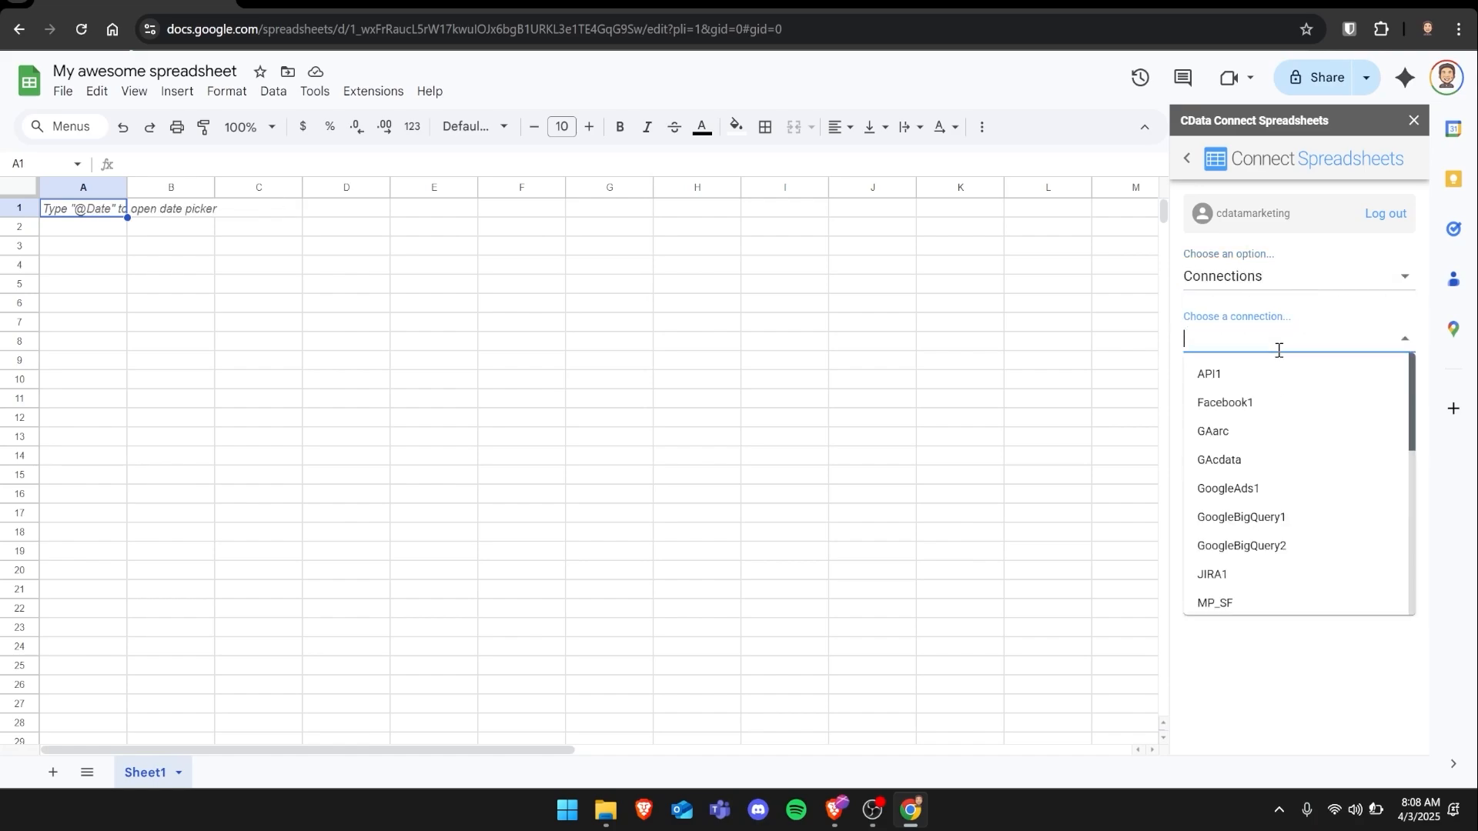
pyautogui.scroll(-3, 1272, 457)
pyautogui.scroll(-2, 1272, 457)
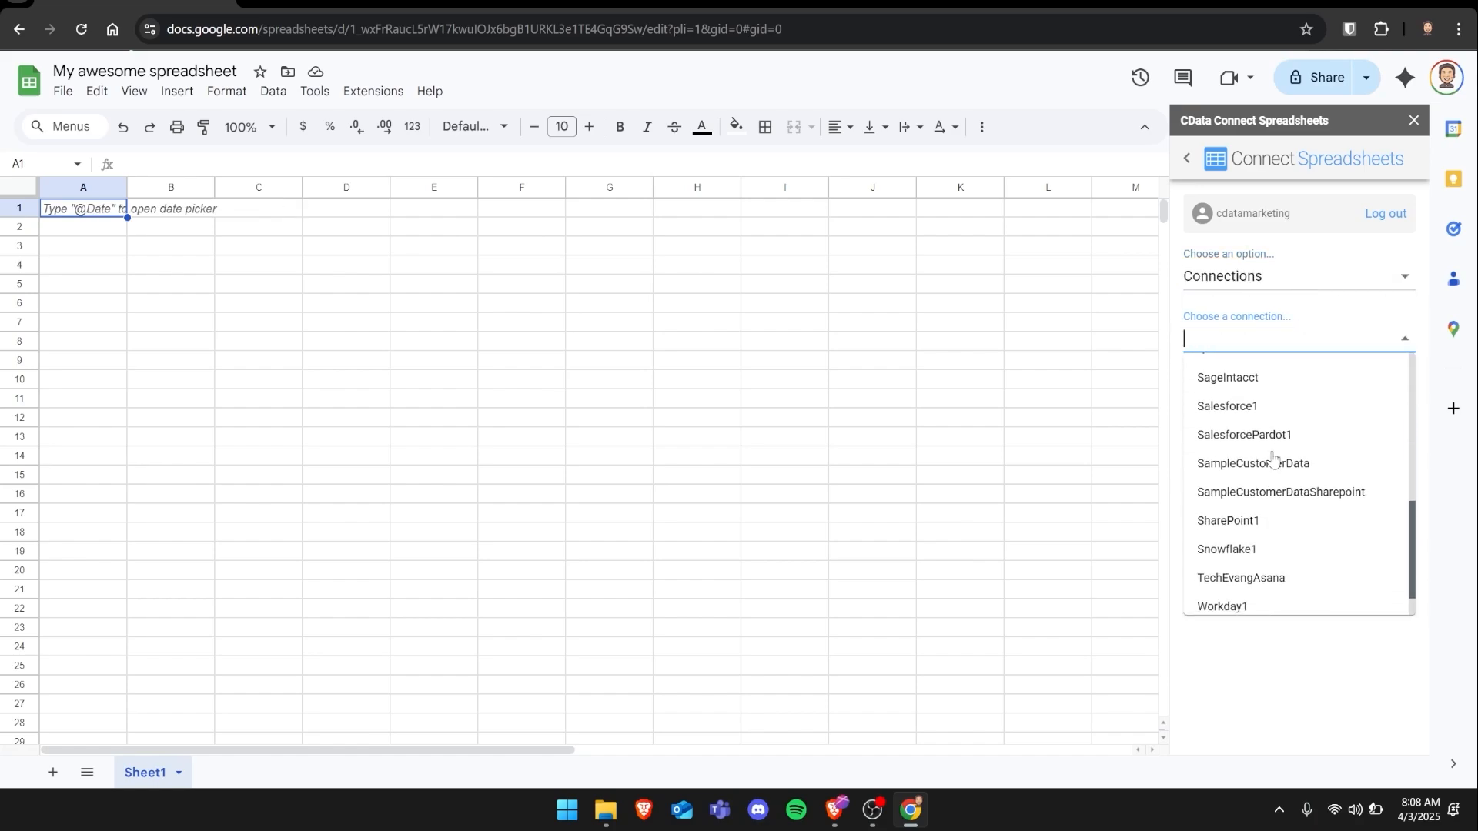
pyautogui.click(1260, 382)
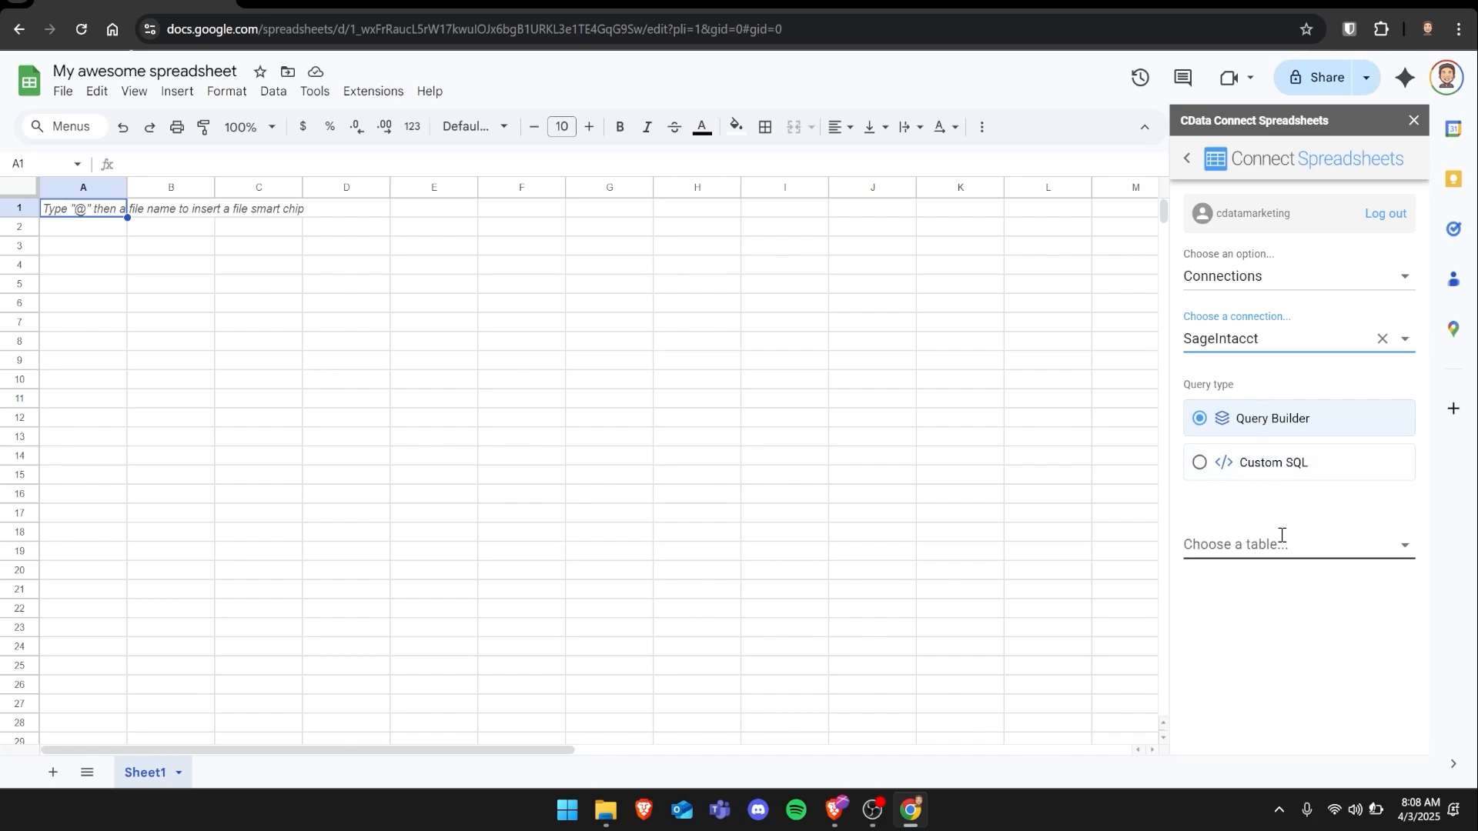
# Choose the Glaccountbalance table as the source in the query builder
pyautogui.click(1294, 542)
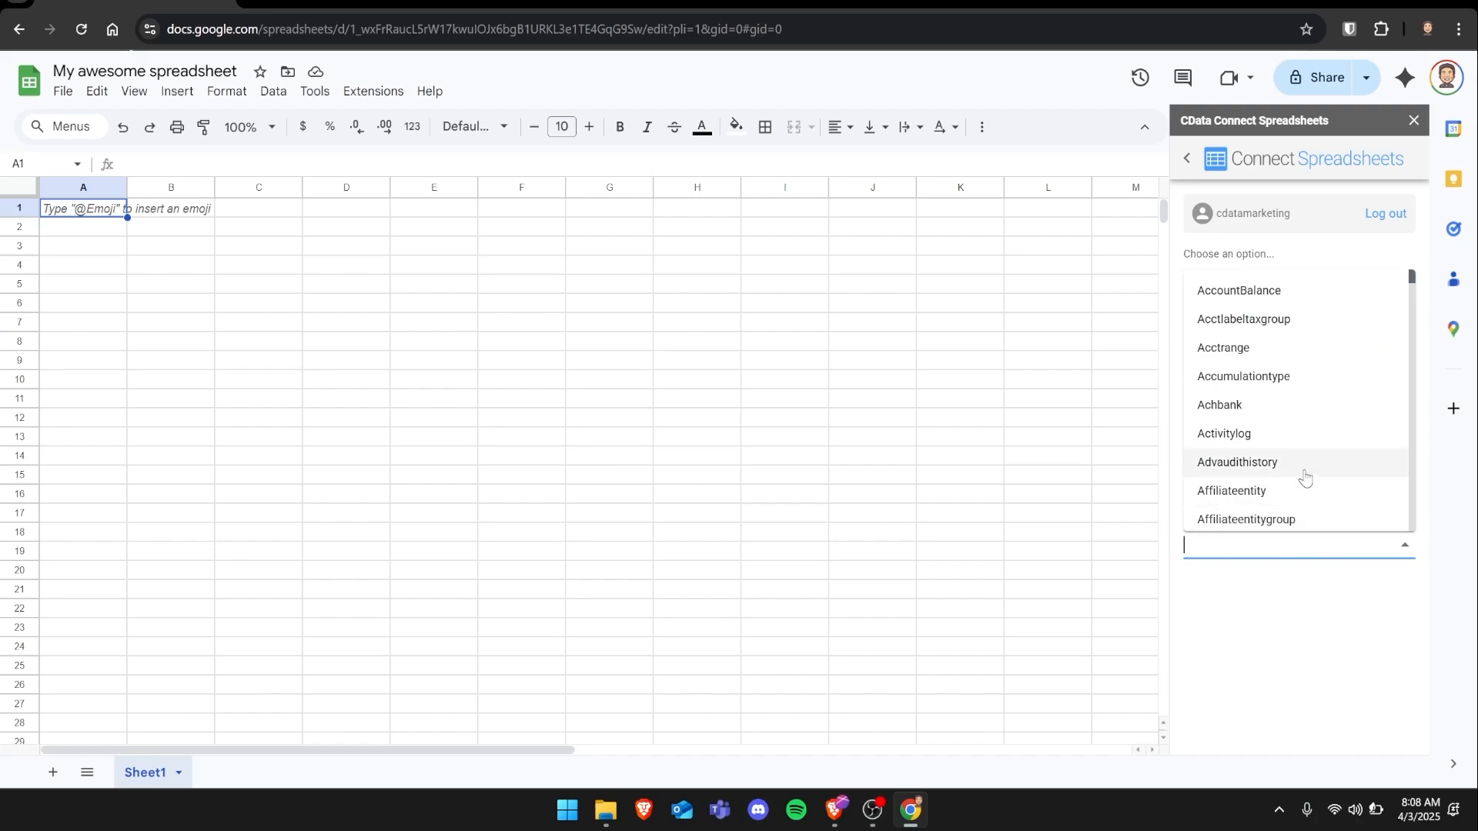
pyautogui.scroll(-15, 1305, 477)
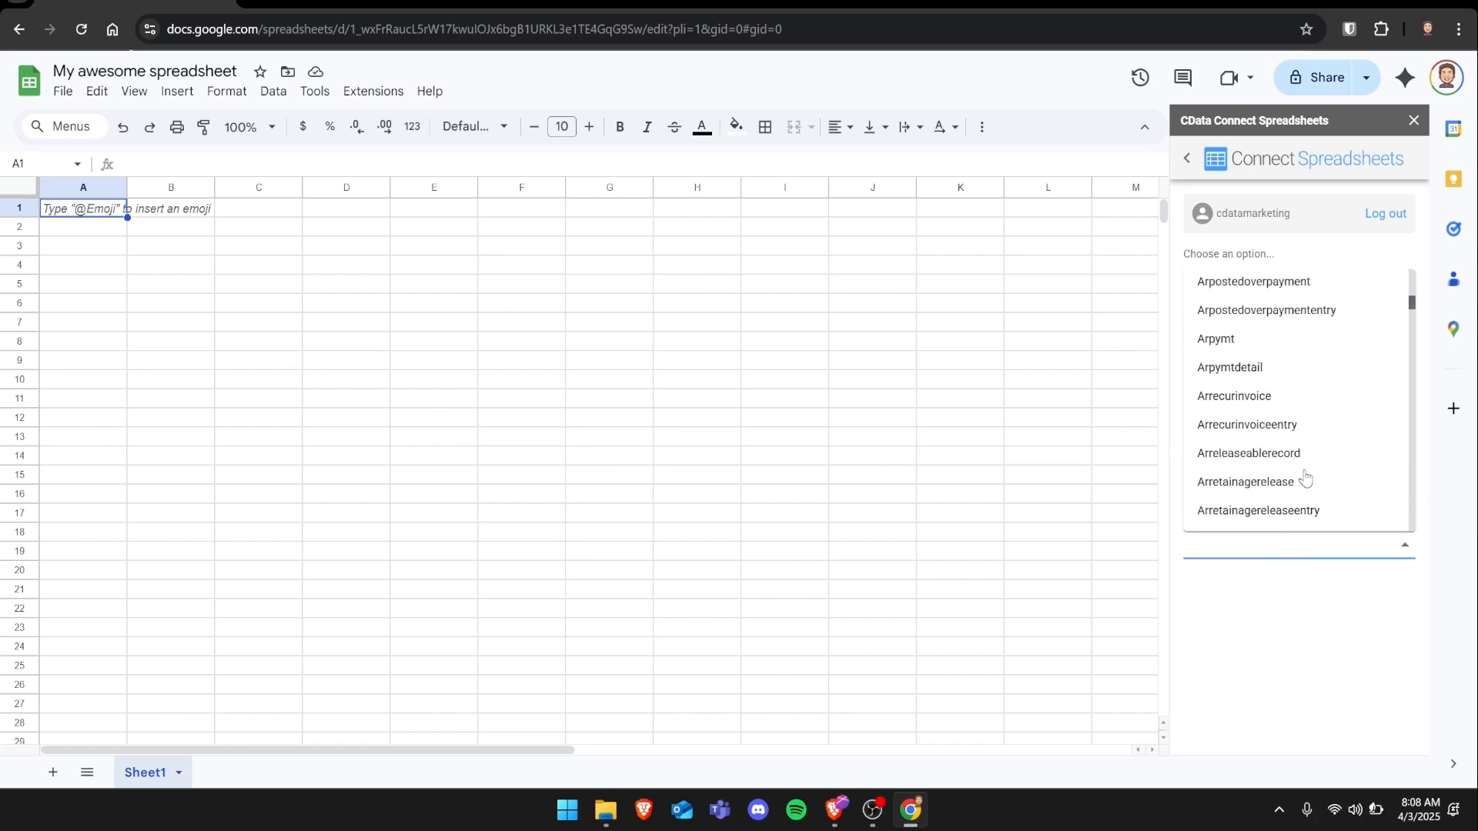
pyautogui.scroll(-8, 1305, 478)
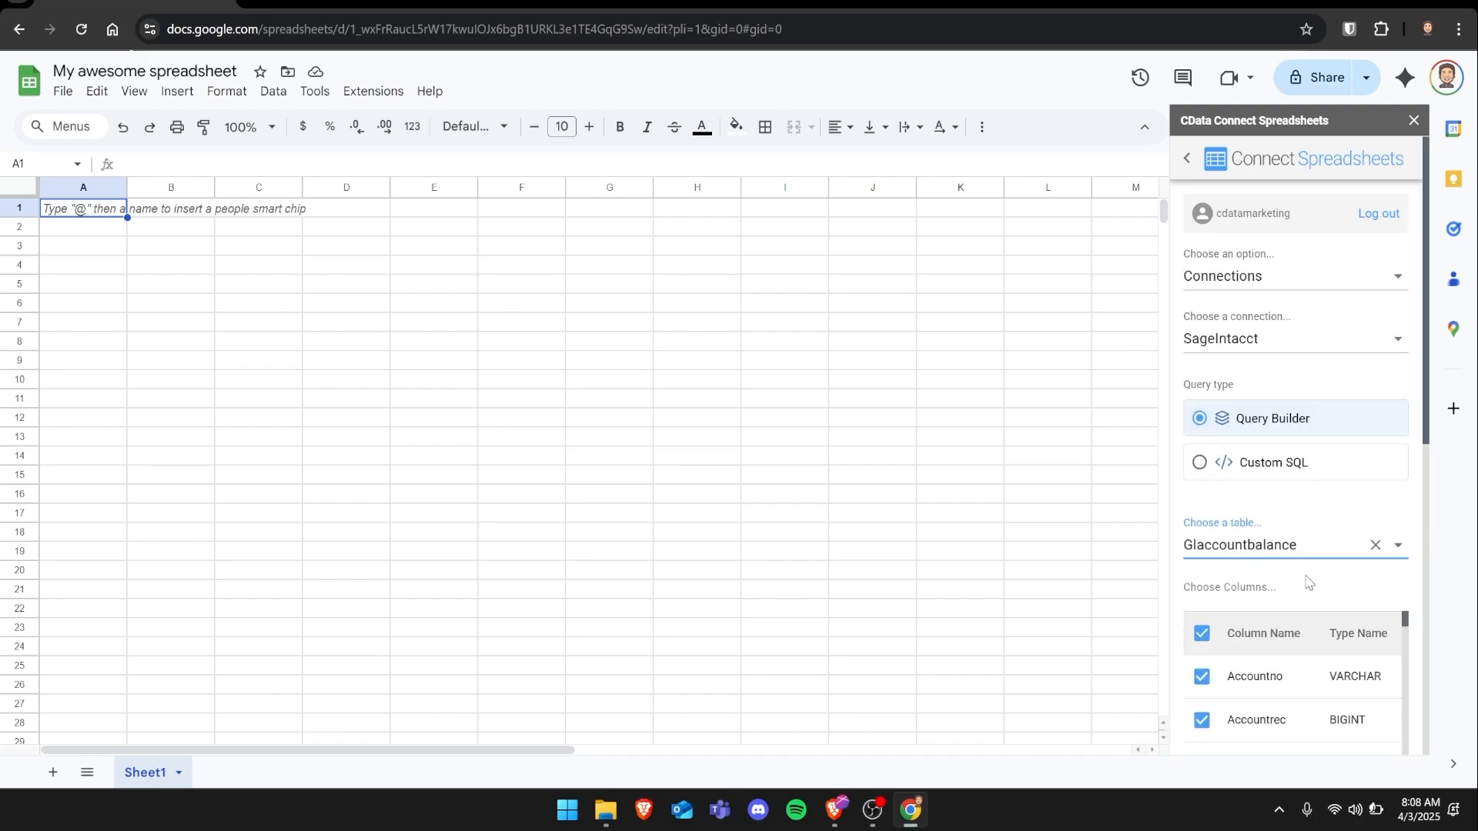
# Review the columns, filters, limit and generated query, and execute the import with its output in the current sheet
pyautogui.scroll(-5, 1306, 582)
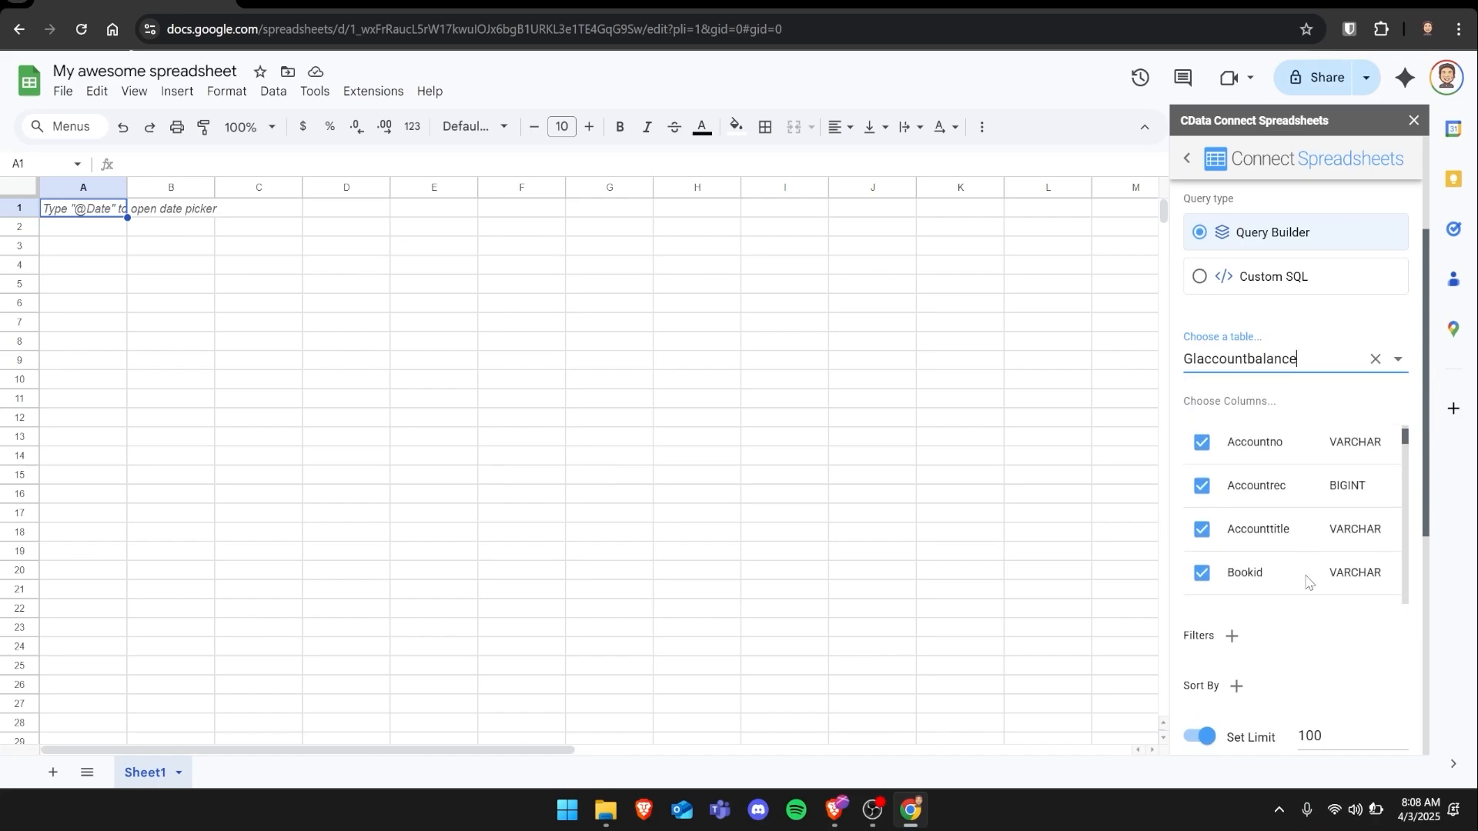
pyautogui.scroll(-5, 1306, 583)
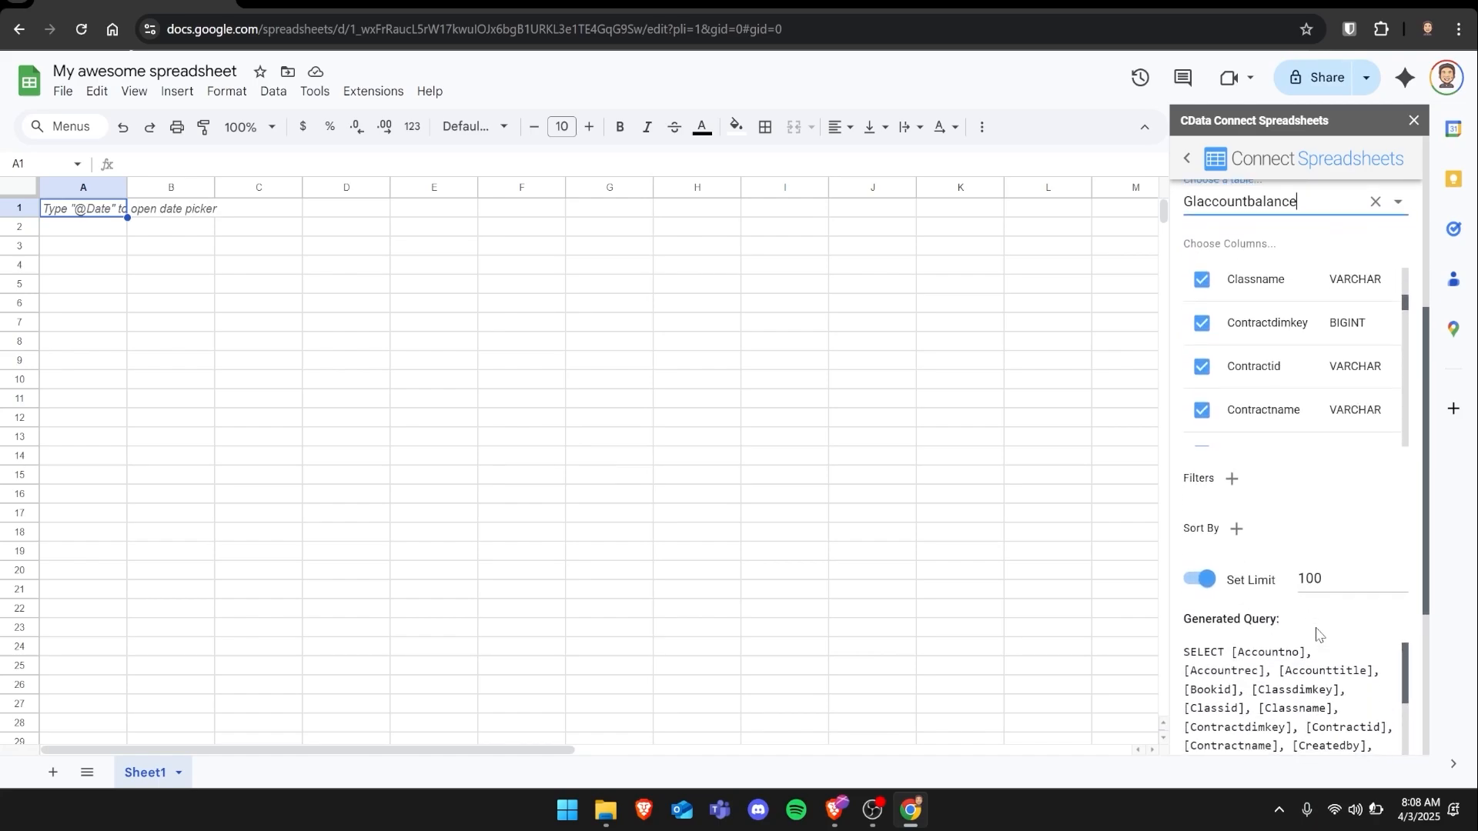
pyautogui.scroll(-3, 1316, 633)
pyautogui.scroll(-2, 1321, 509)
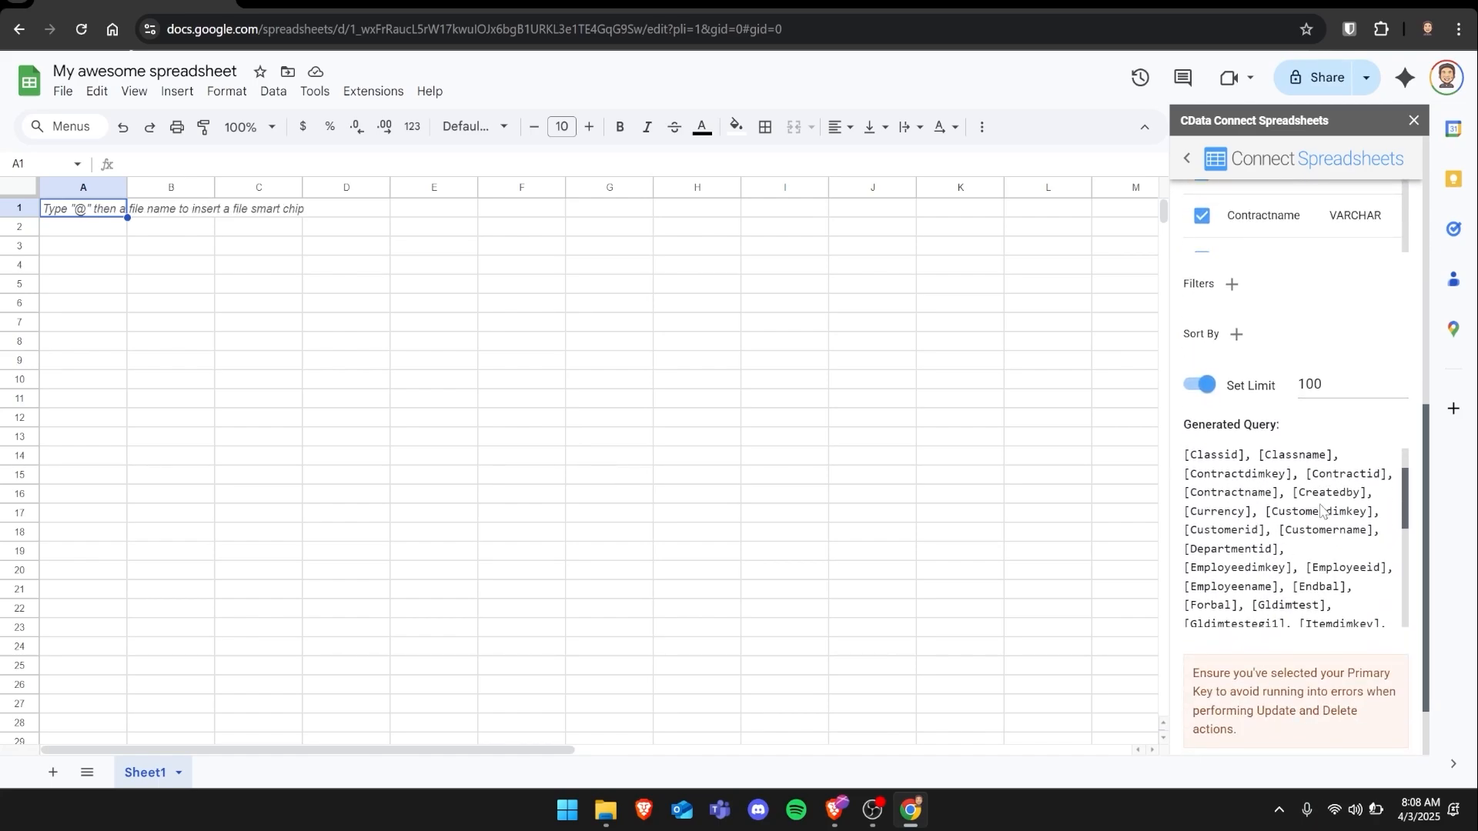
pyautogui.scroll(-4, 1321, 510)
pyautogui.scroll(-2, 1318, 619)
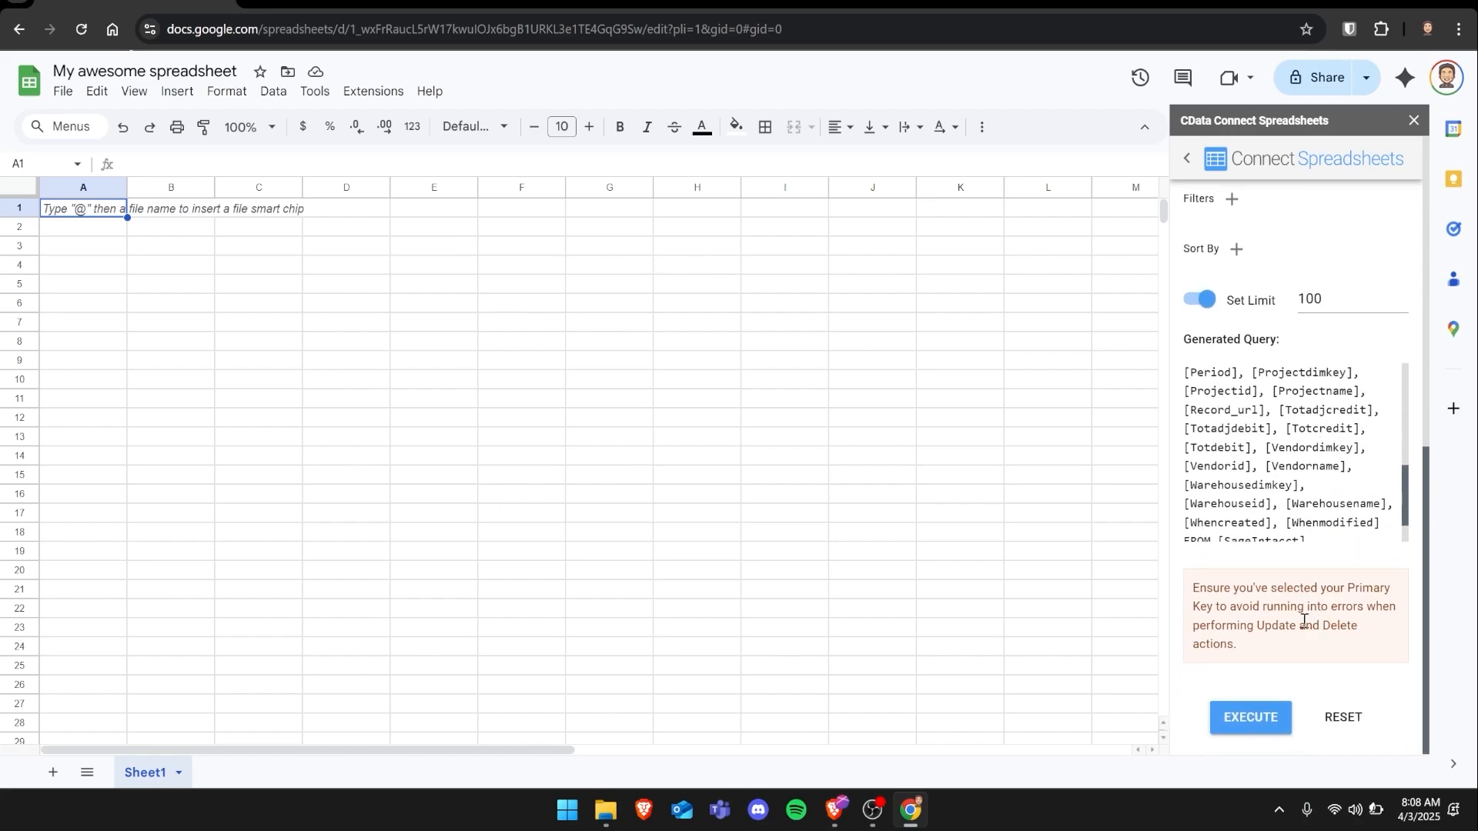
pyautogui.click(1248, 718)
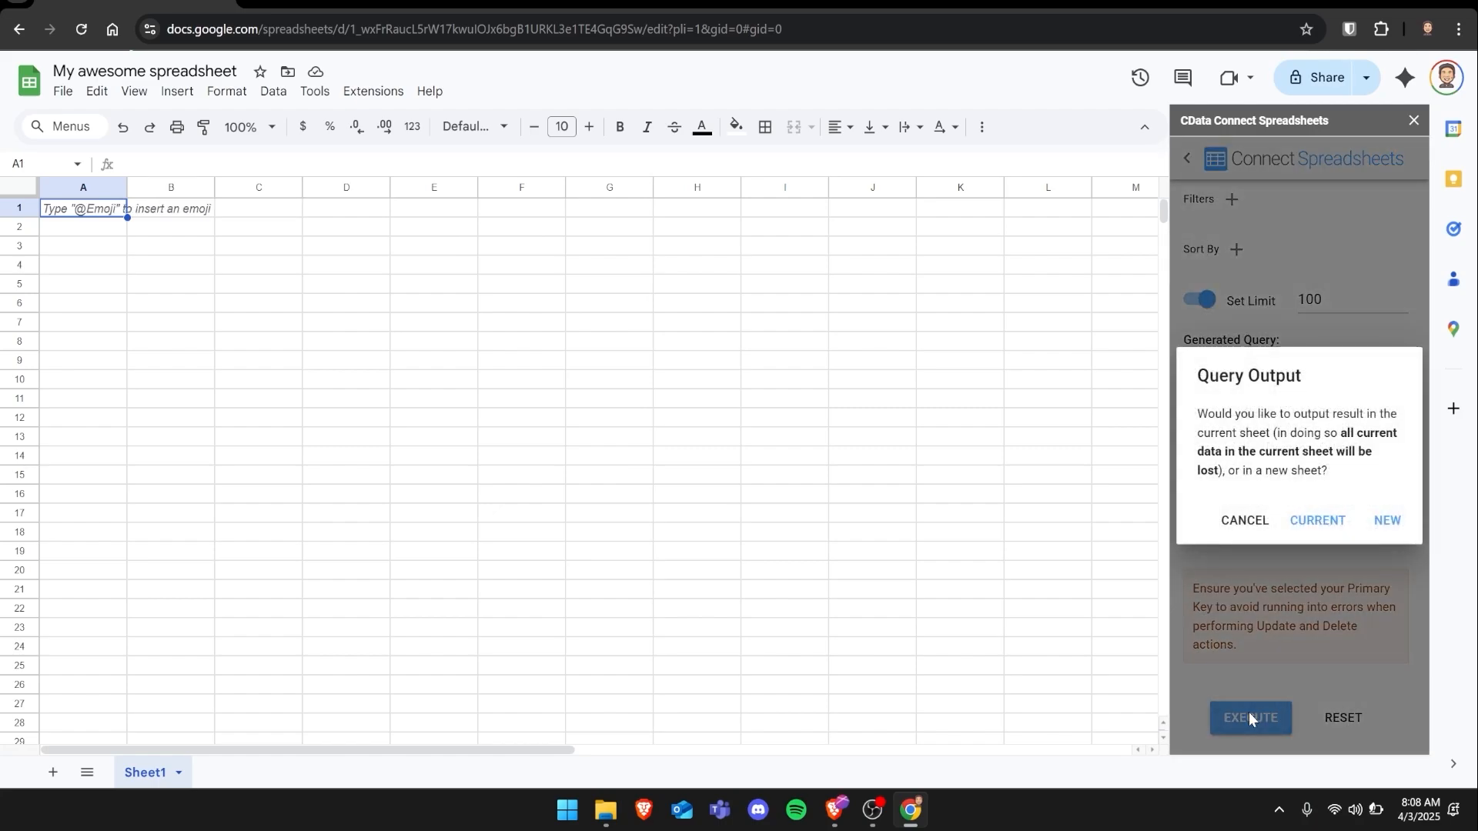
pyautogui.click(1315, 522)
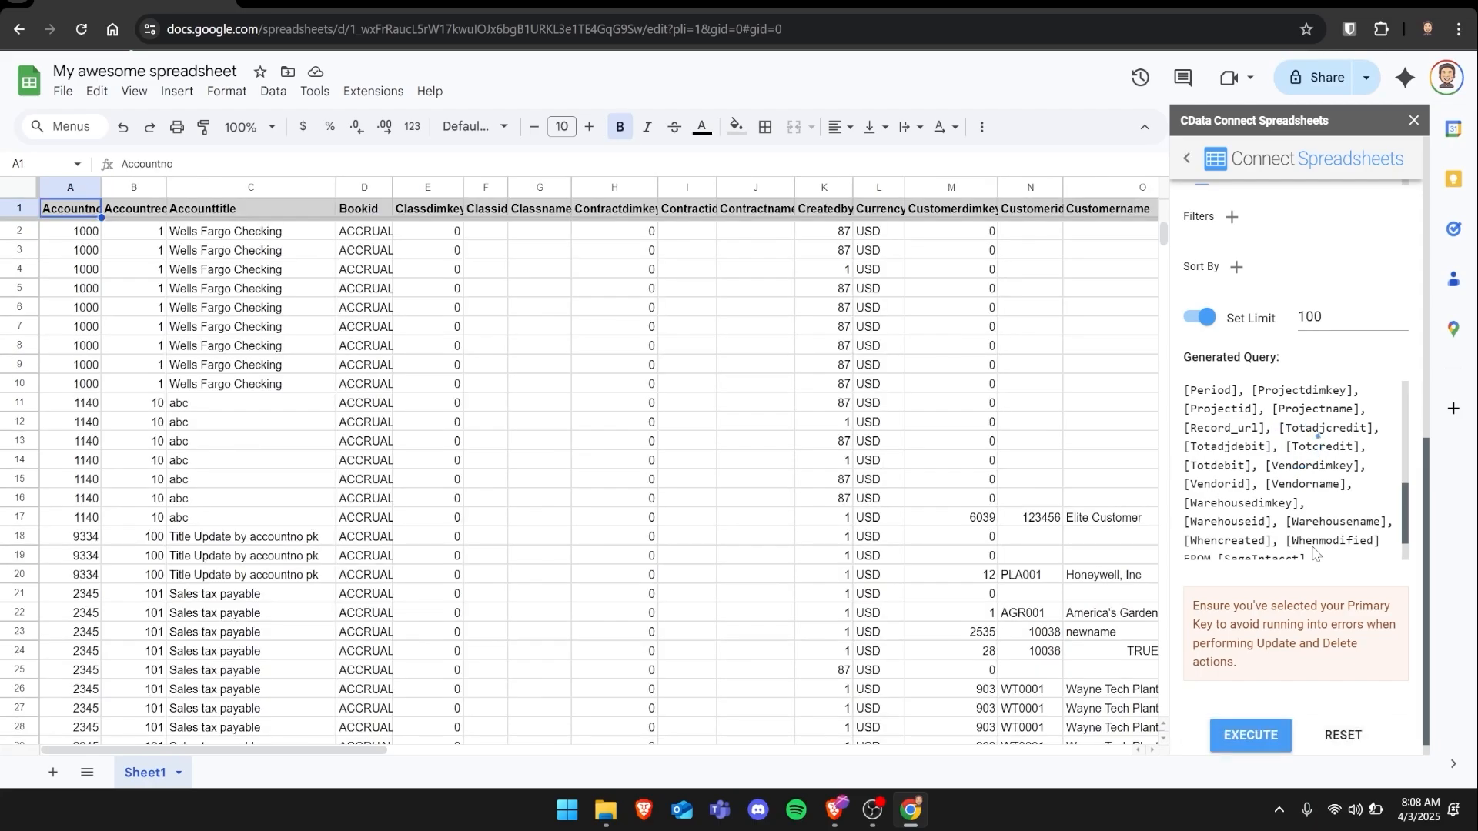
# View the auto-refresh interval setting for the Sheet1 query, and return to the add-on's main page without saving
pyautogui.scroll(-2, 1313, 548)
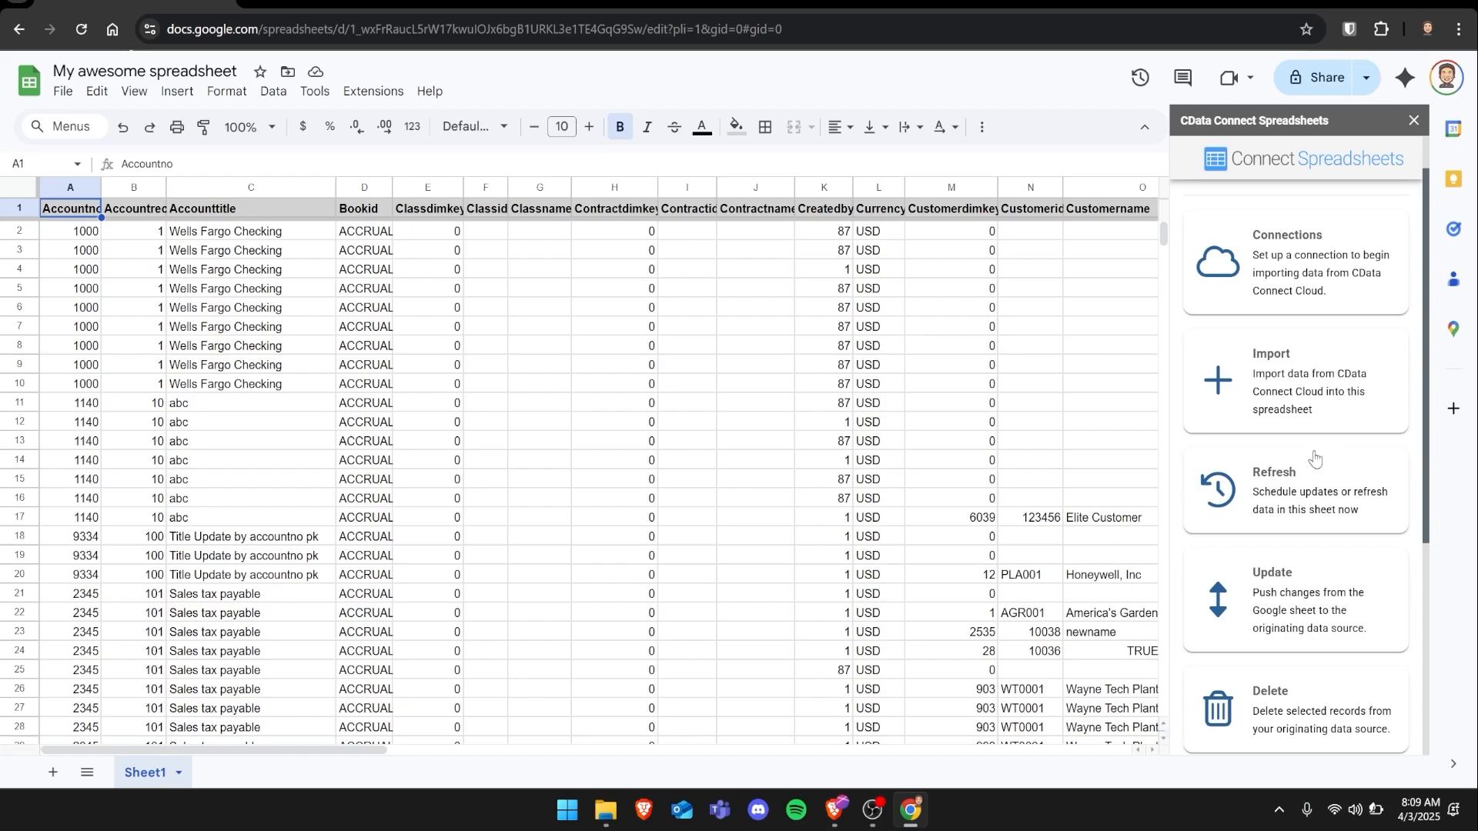
pyautogui.click(1300, 478)
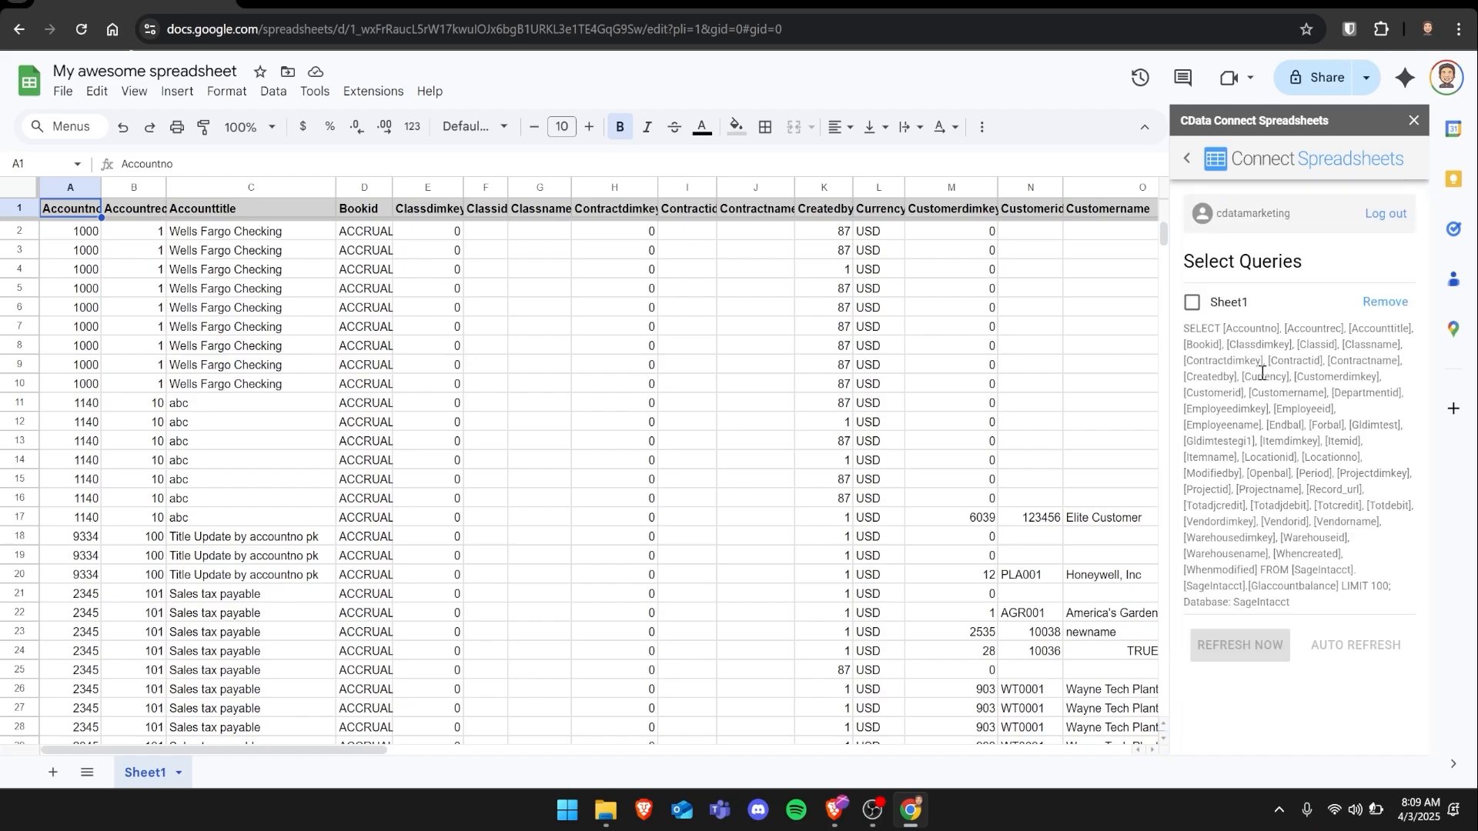
pyautogui.click(1204, 303)
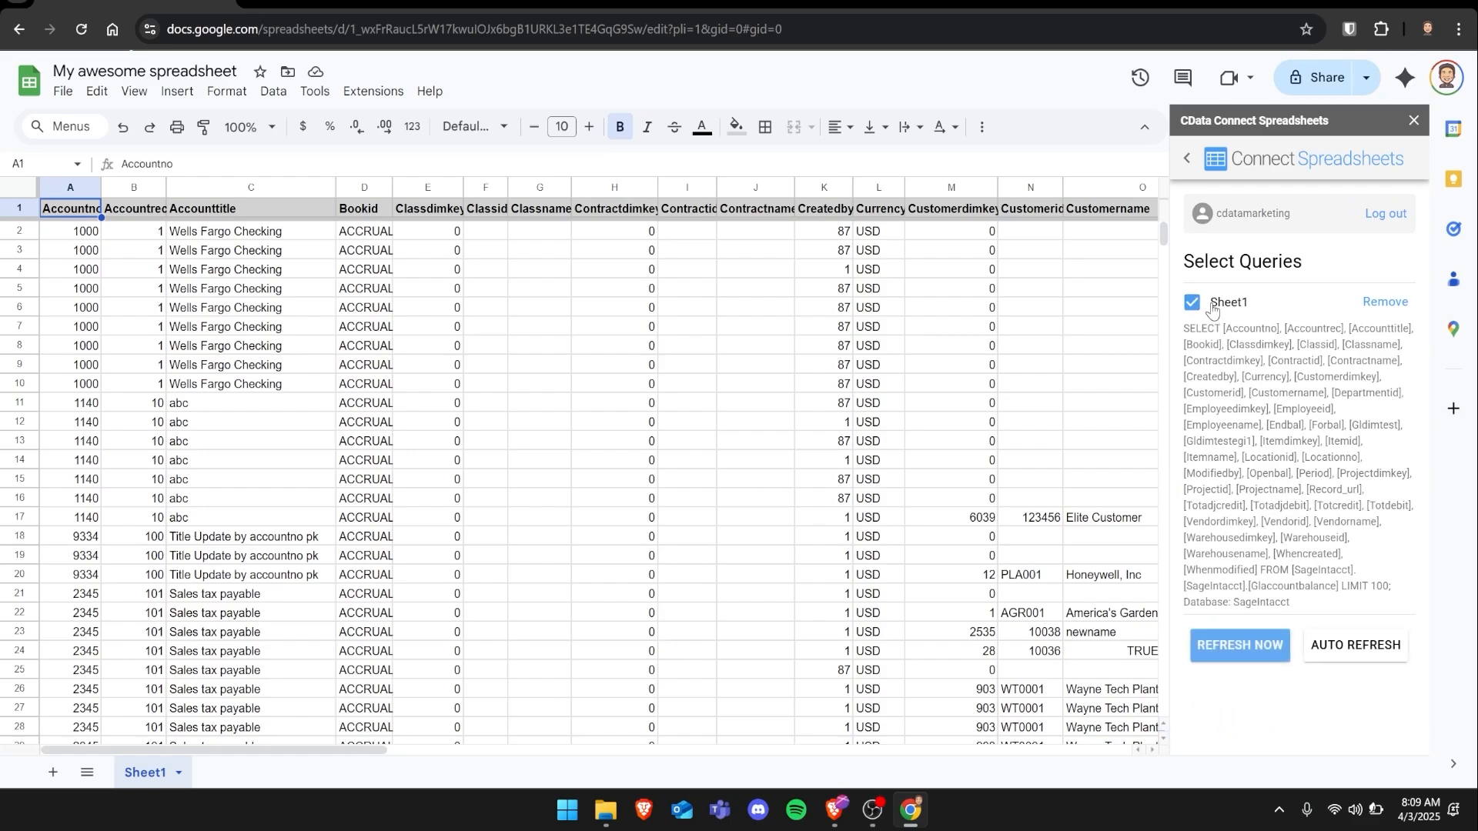
pyautogui.click(1365, 654)
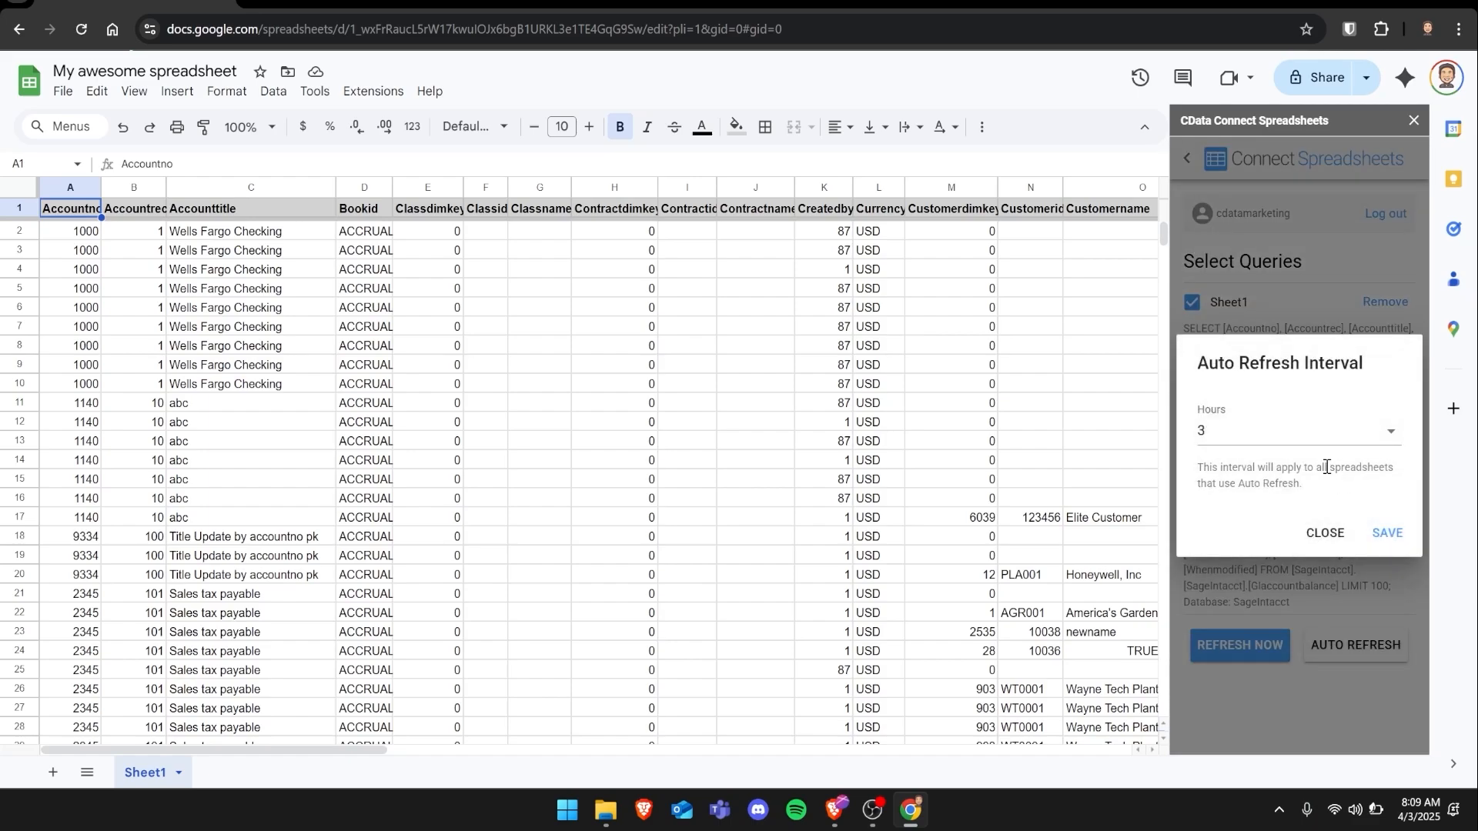
pyautogui.click(1323, 531)
pyautogui.click(1187, 158)
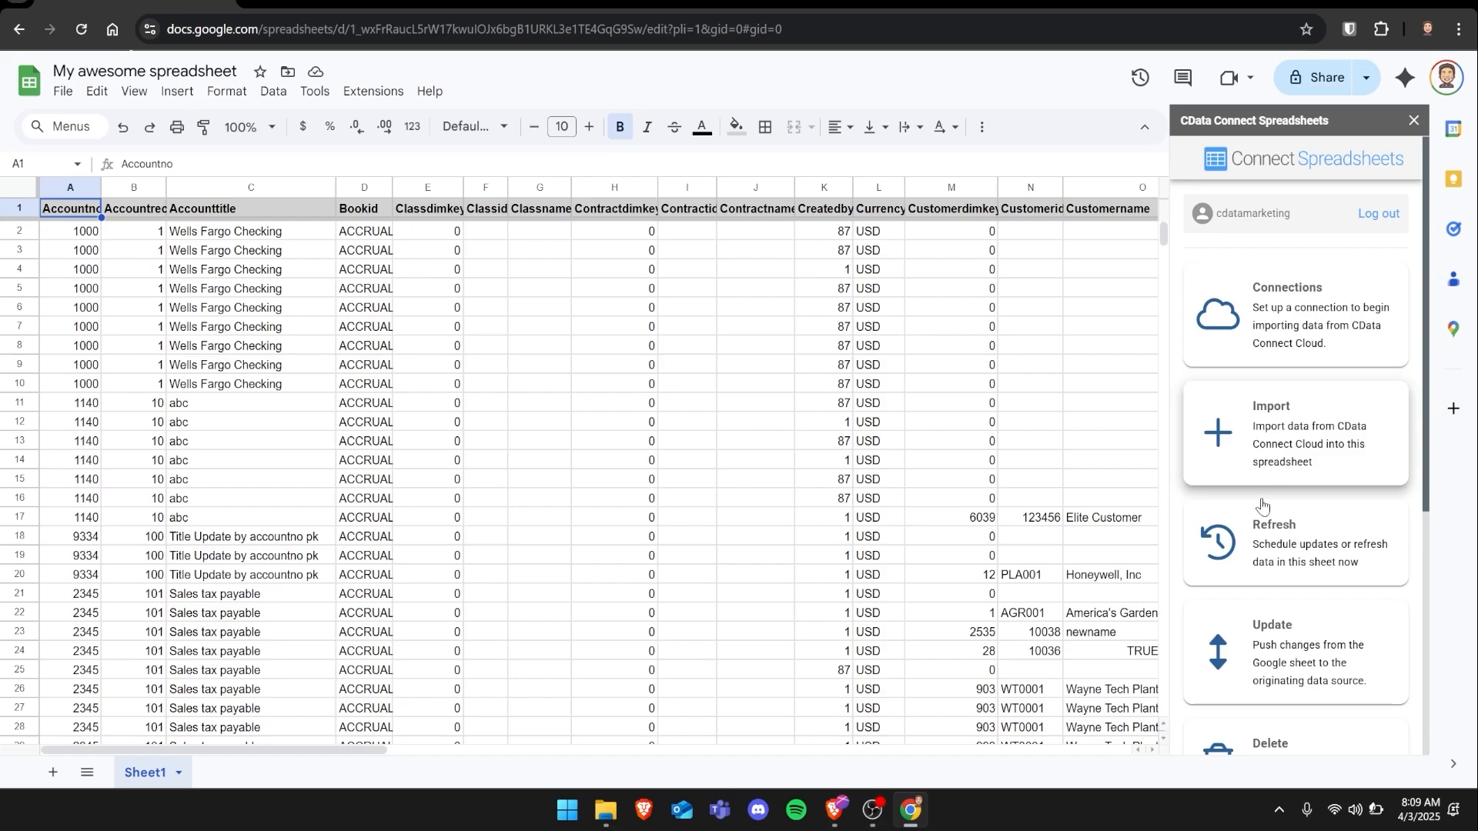
# View the choices for updating the originating data source, and look over the remaining actions on the add-on's main page
pyautogui.scroll(-1, 1270, 493)
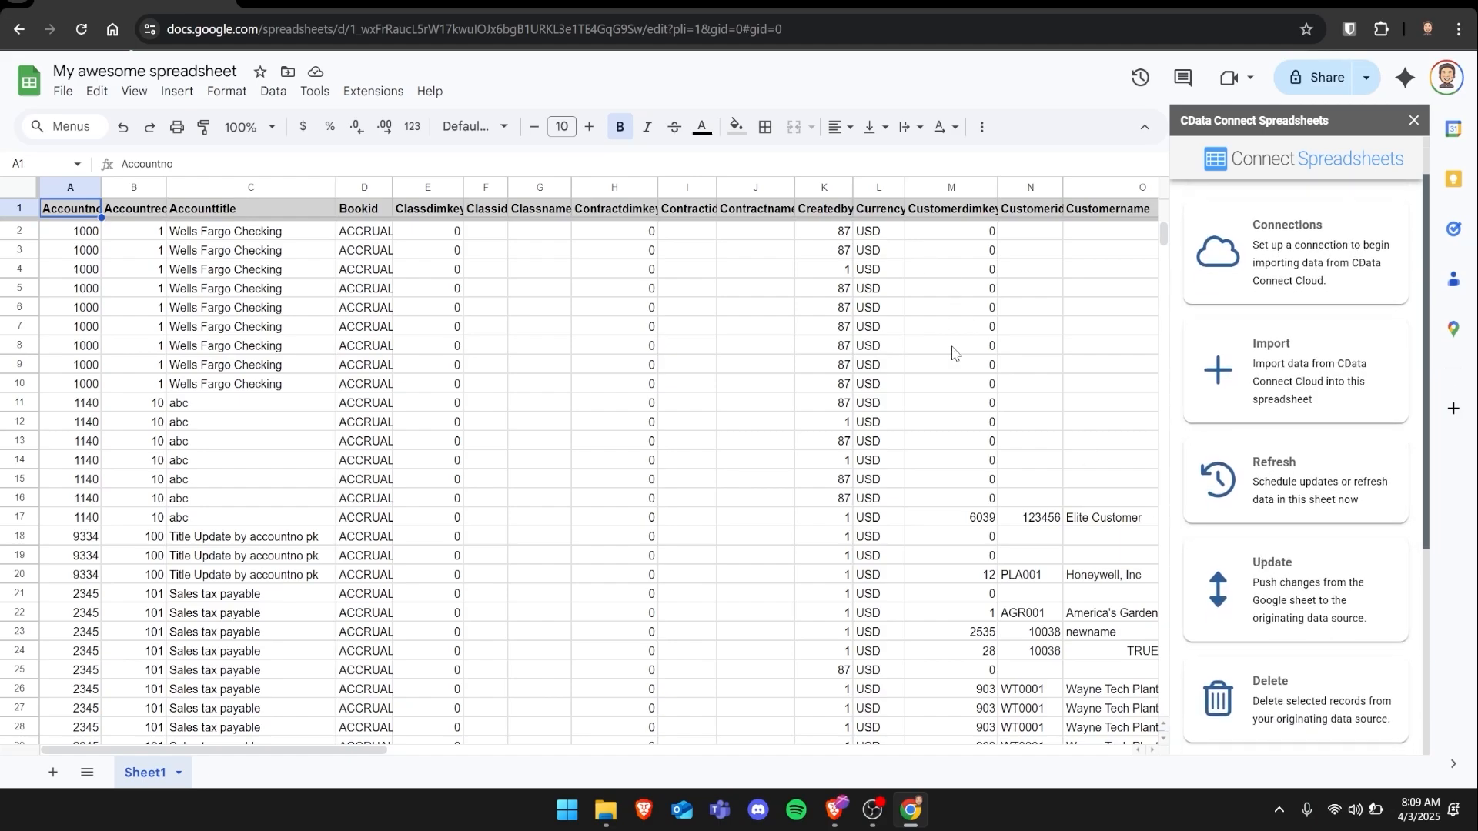
pyautogui.click(1307, 590)
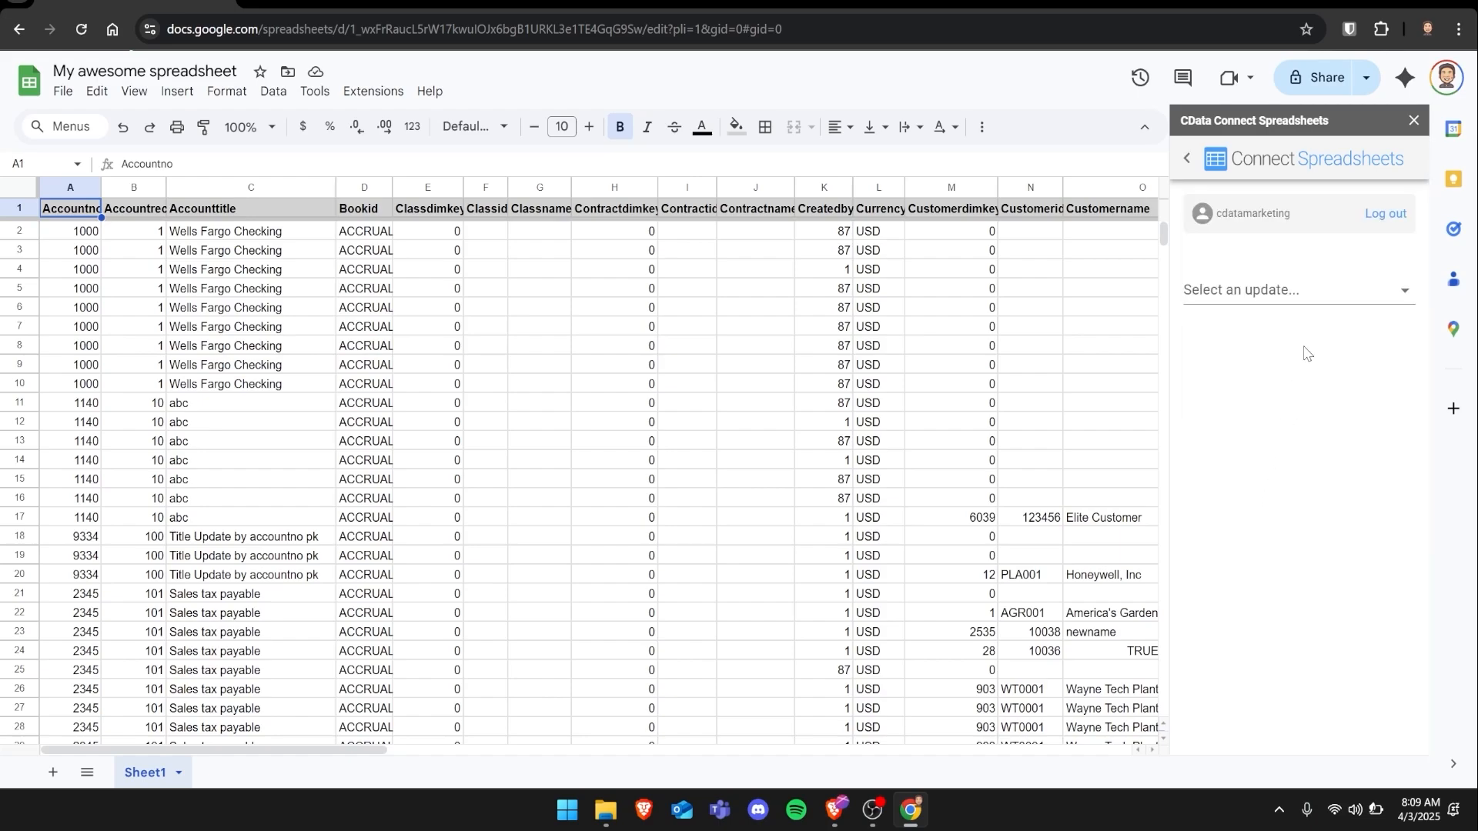
pyautogui.click(1330, 294)
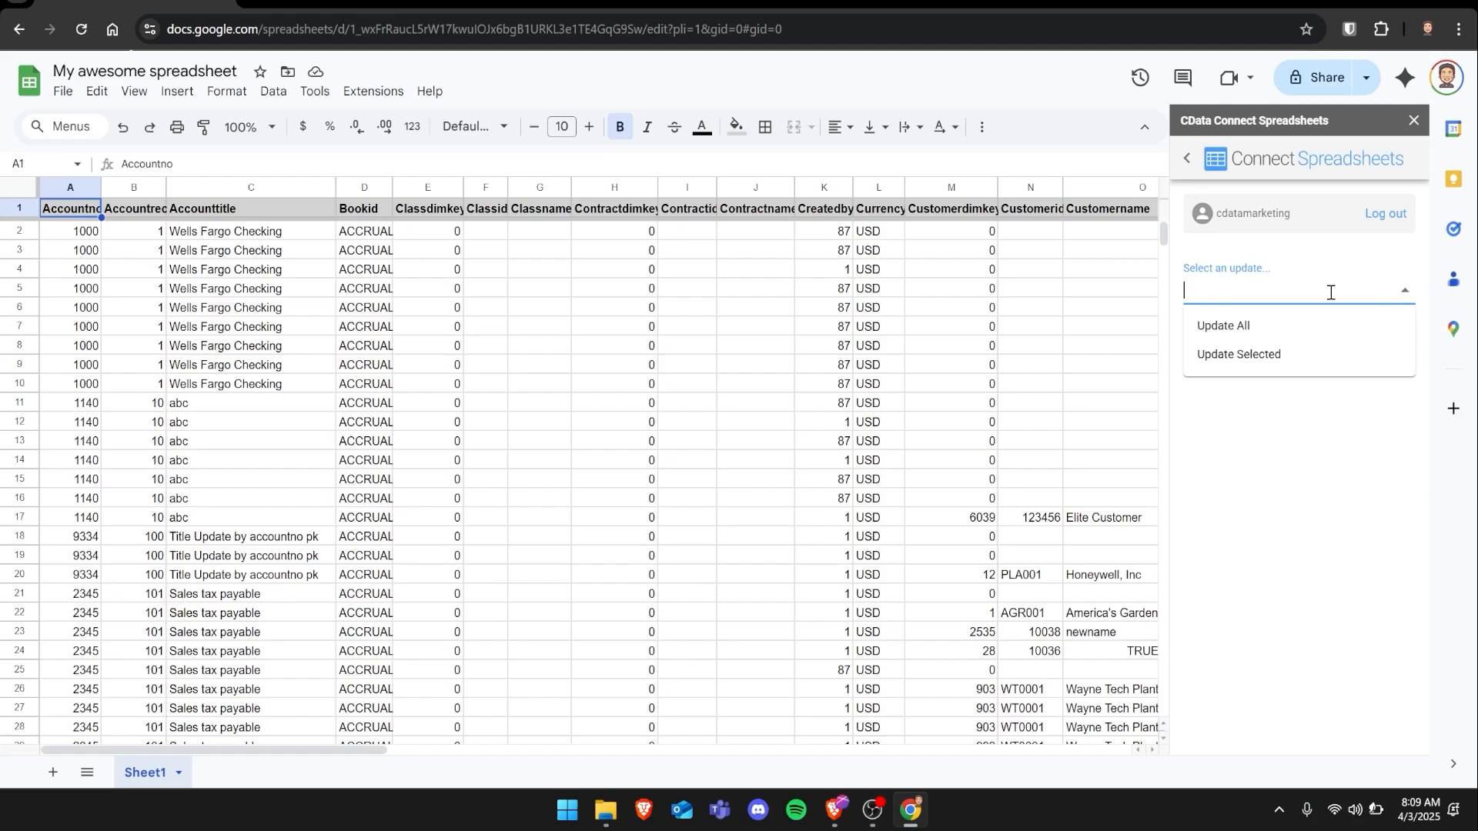
pyautogui.click(1186, 158)
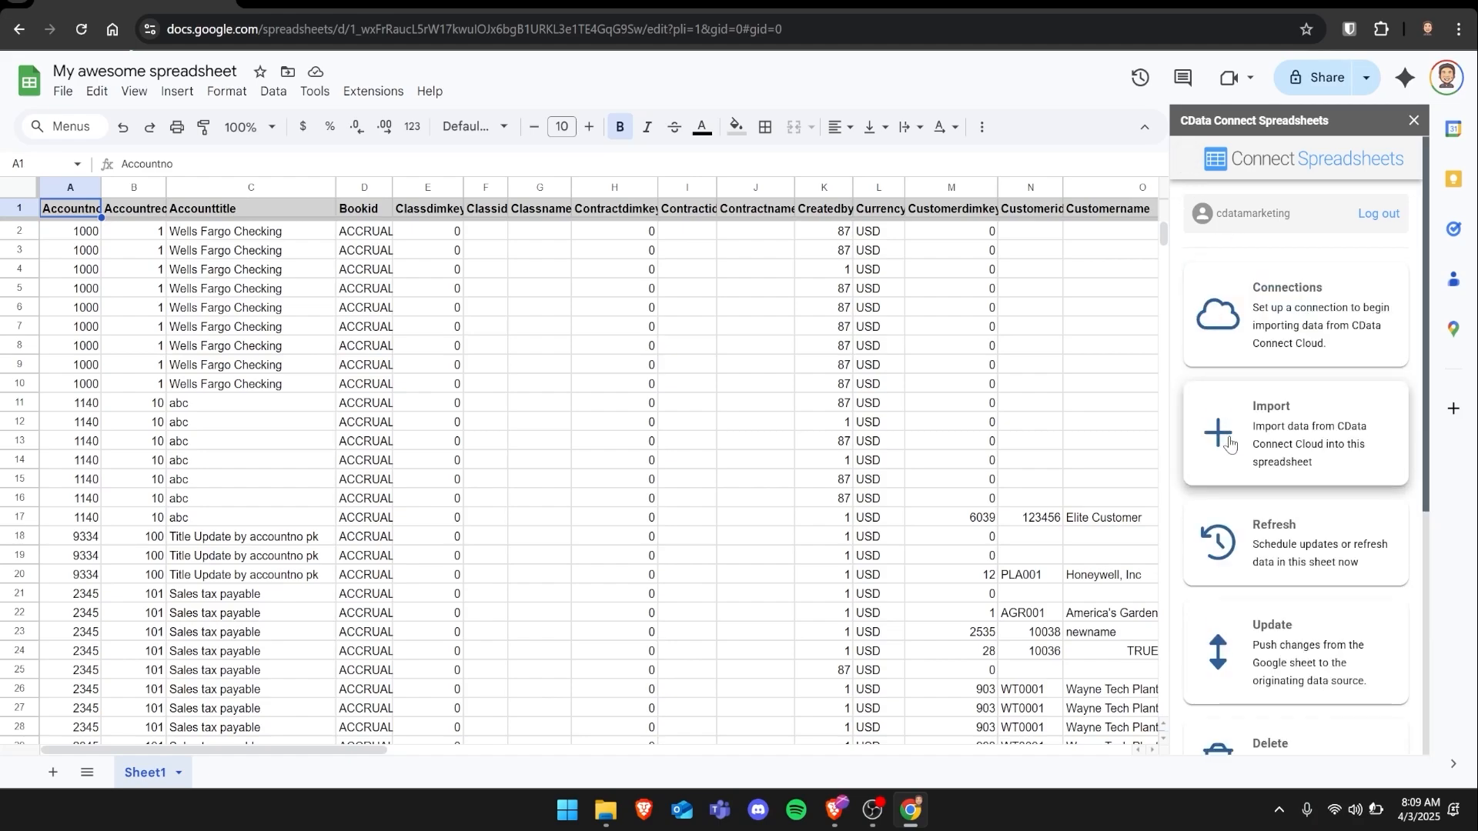
pyautogui.scroll(-2, 1229, 441)
pyautogui.scroll(-4, 1229, 441)
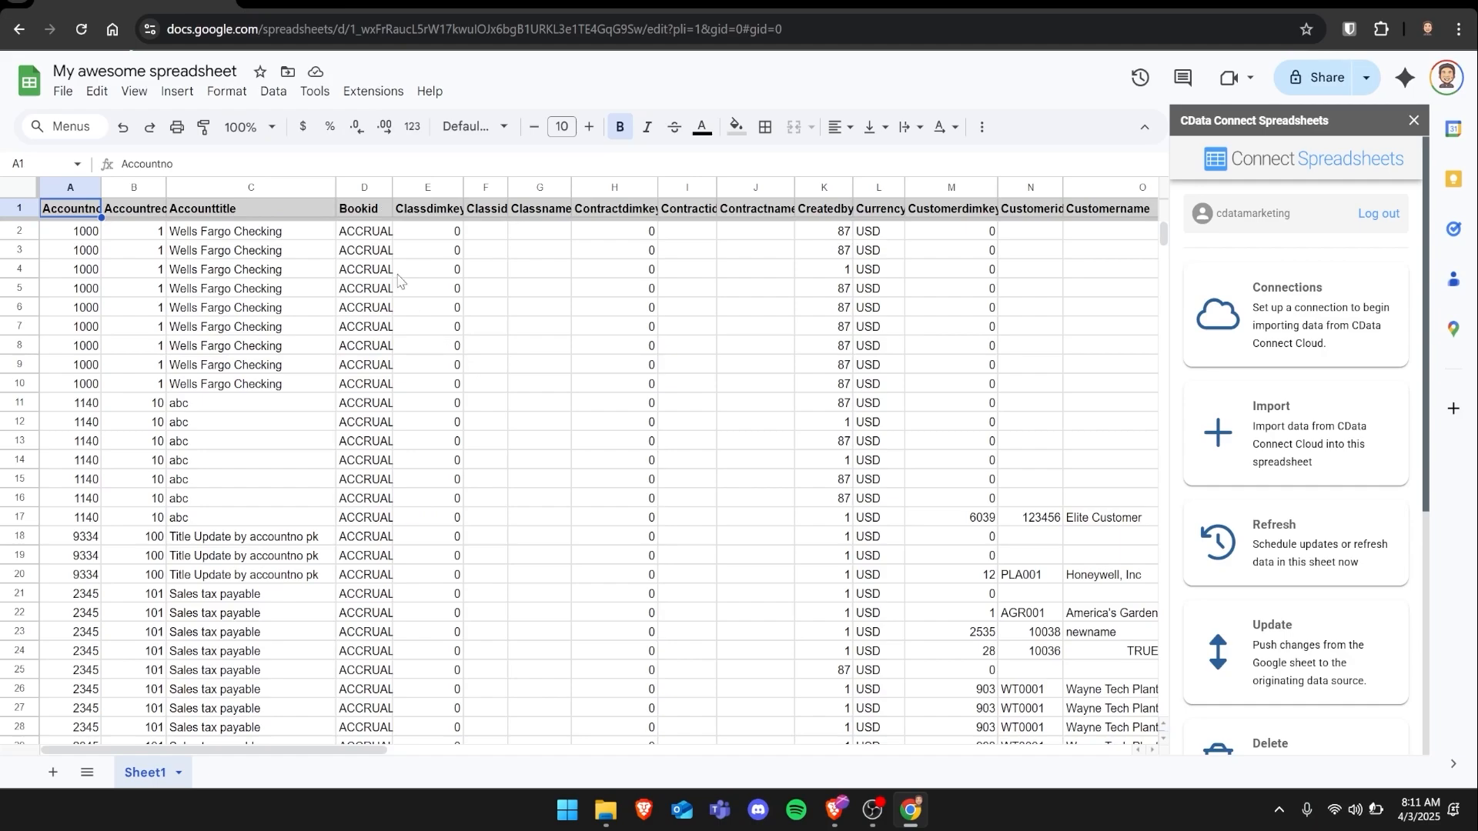
# Switch to CData Connect Cloud and open the Users management page
pyautogui.click(287, 3)
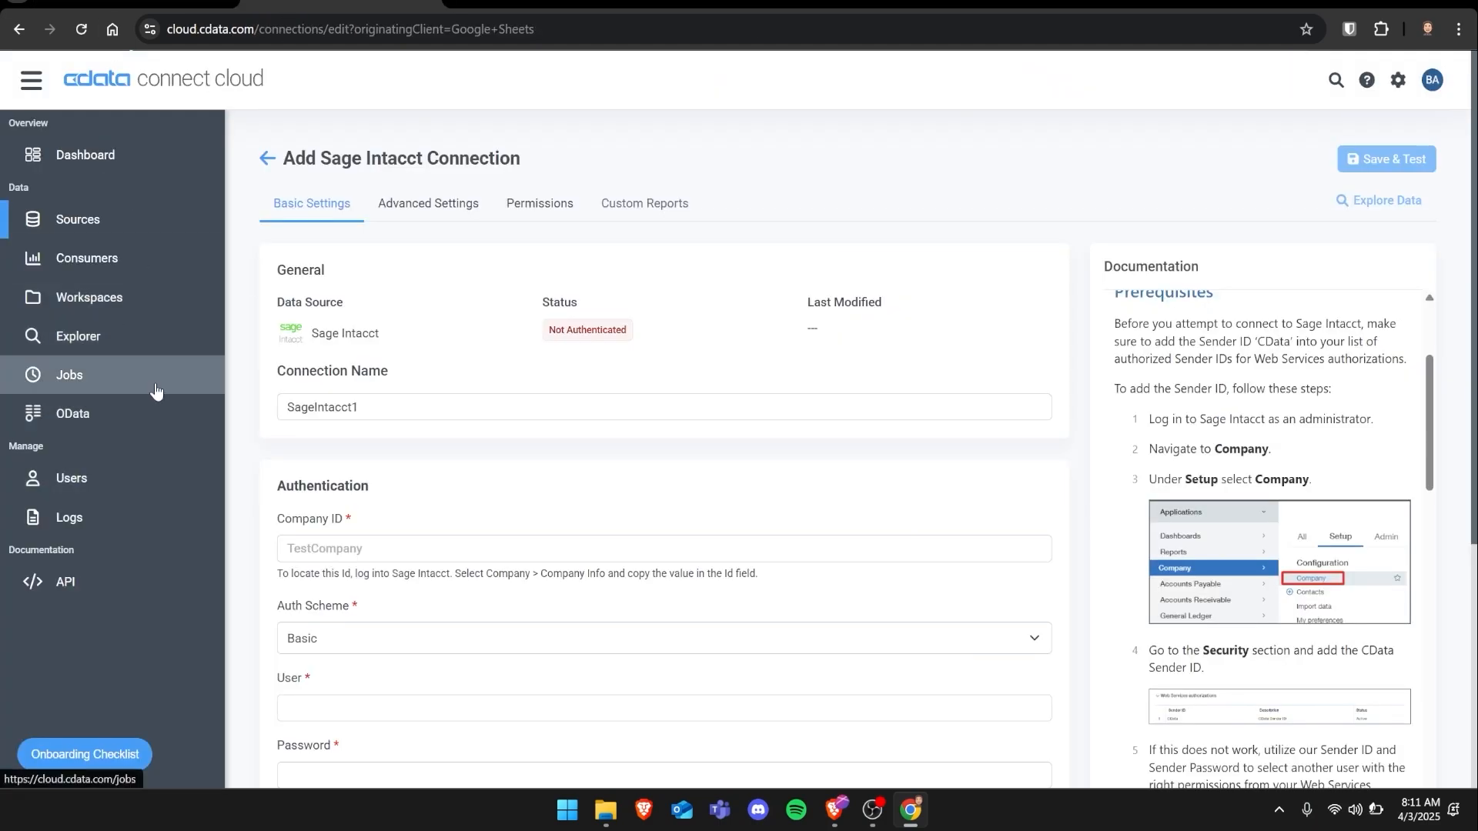
pyautogui.click(121, 483)
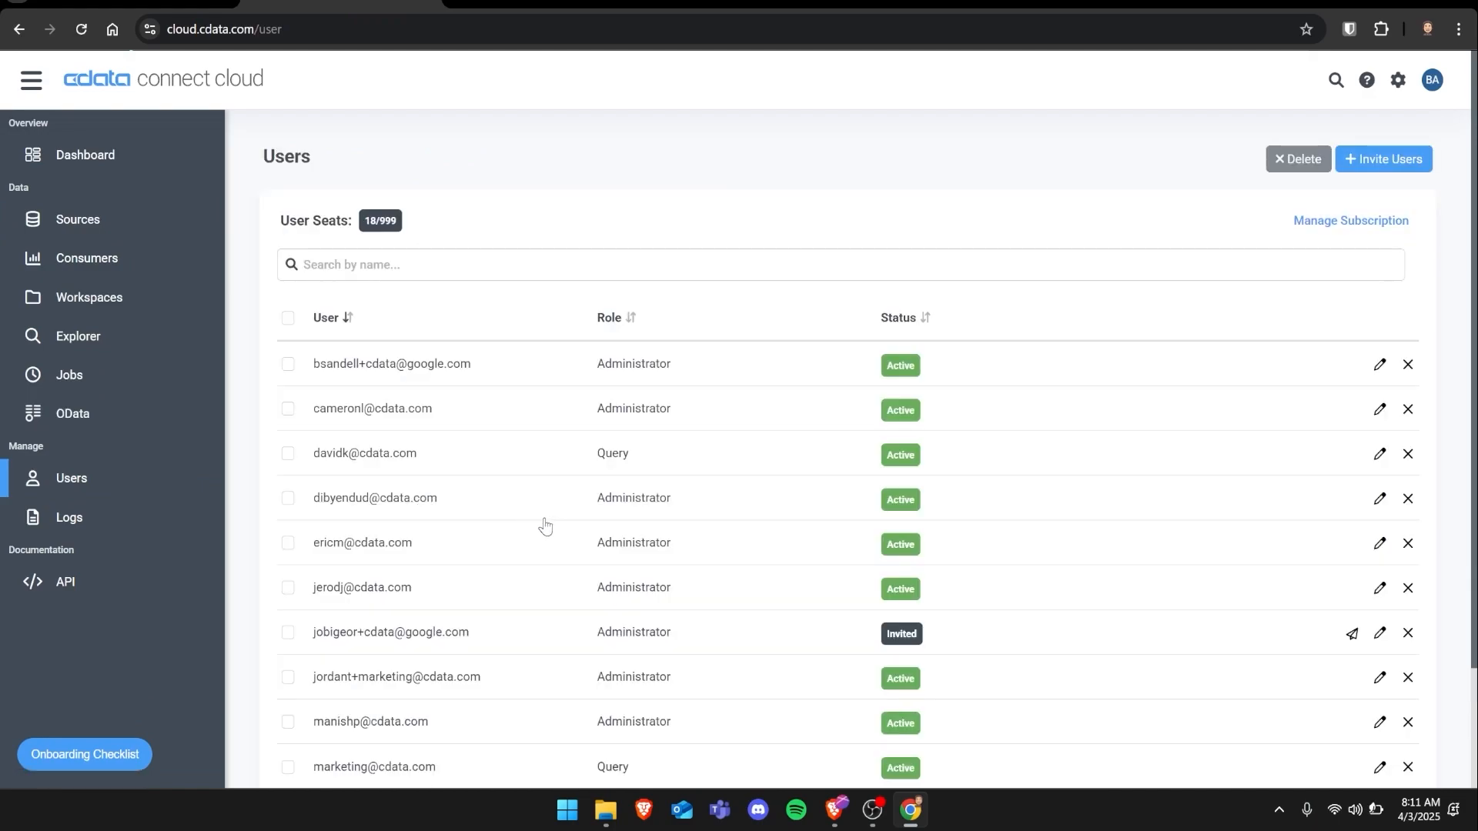